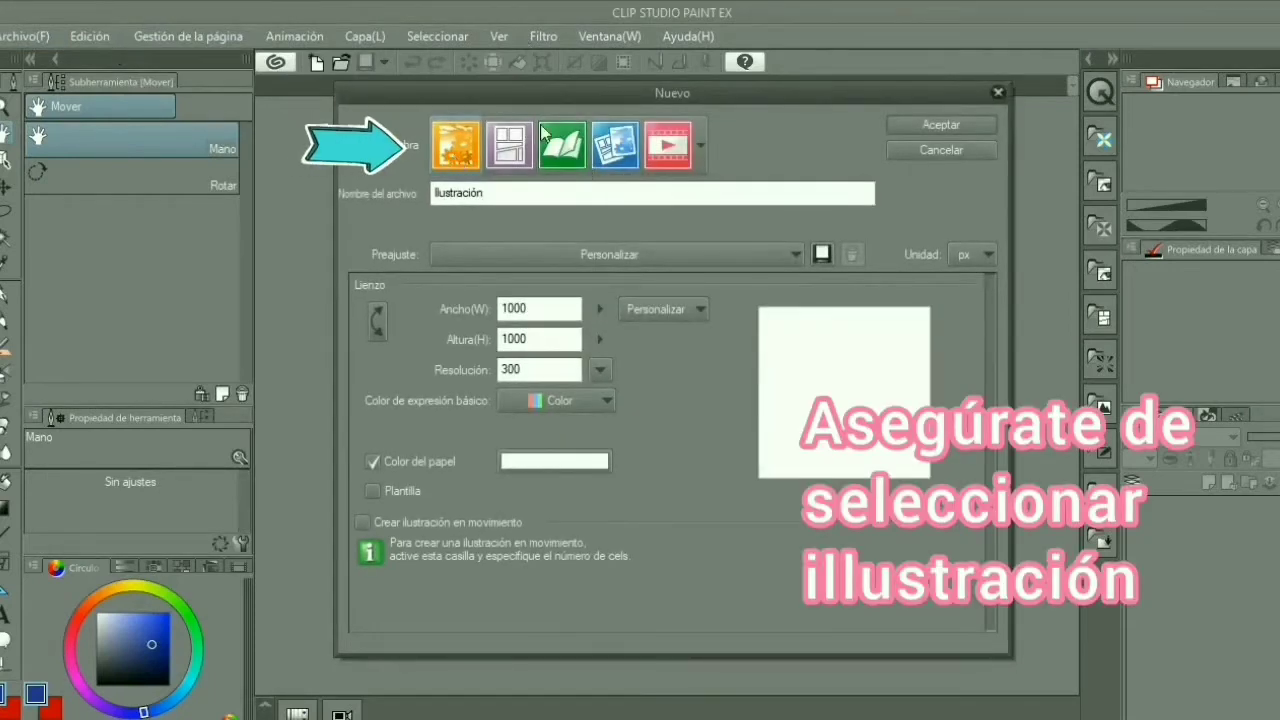
Step: Name the file "clip studio tutorial" and create the 1000 × 1000 px illustration canvas at 300 dpi
left_click(533, 194)
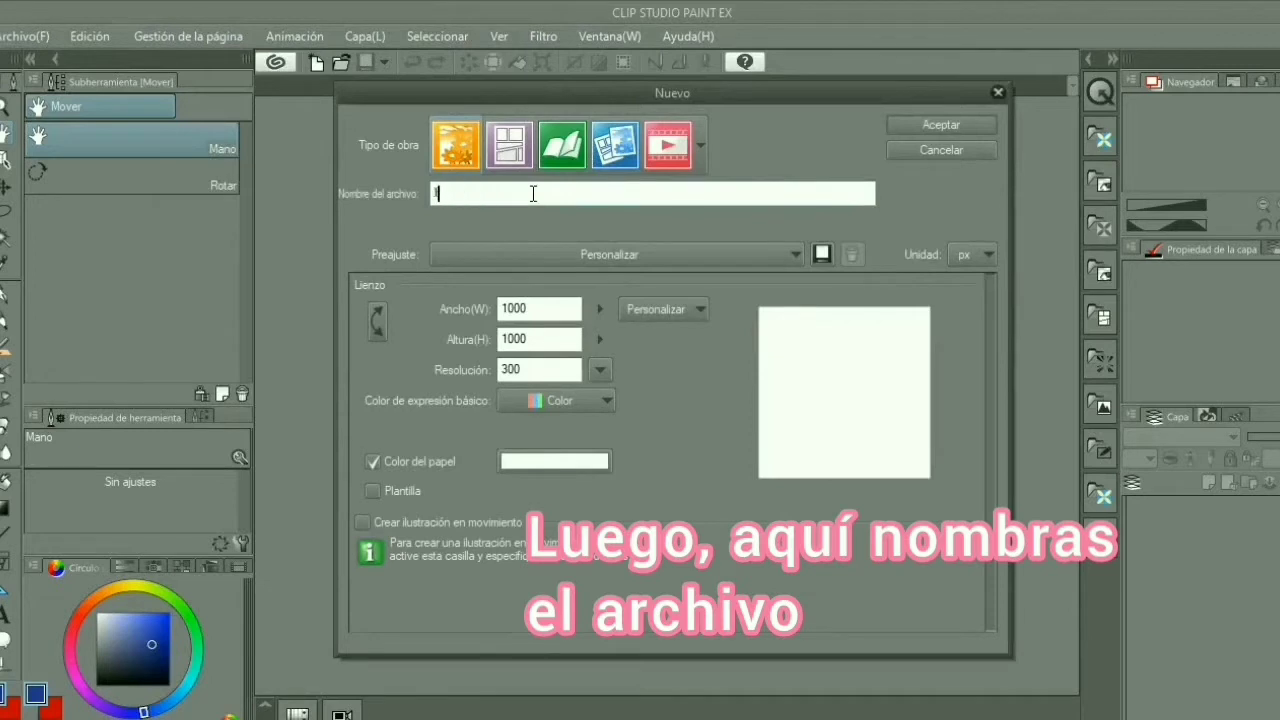
type("clip studio tutorial")
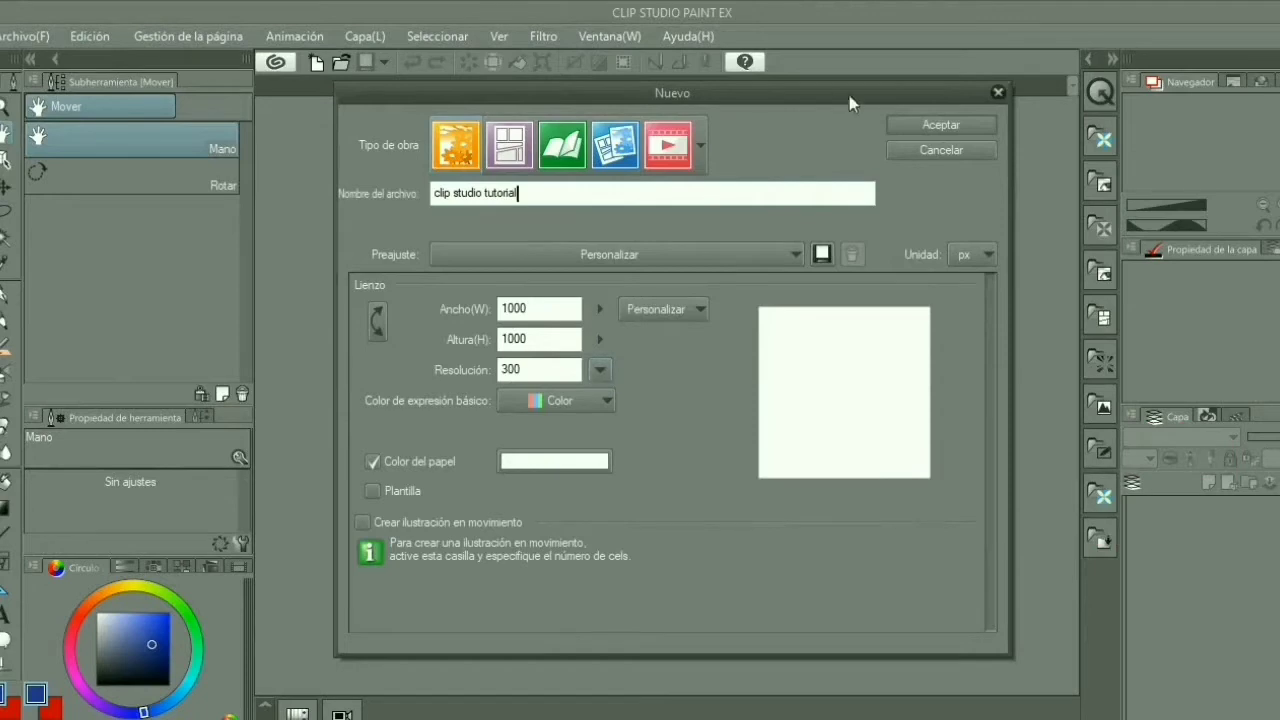
left_click(912, 128)
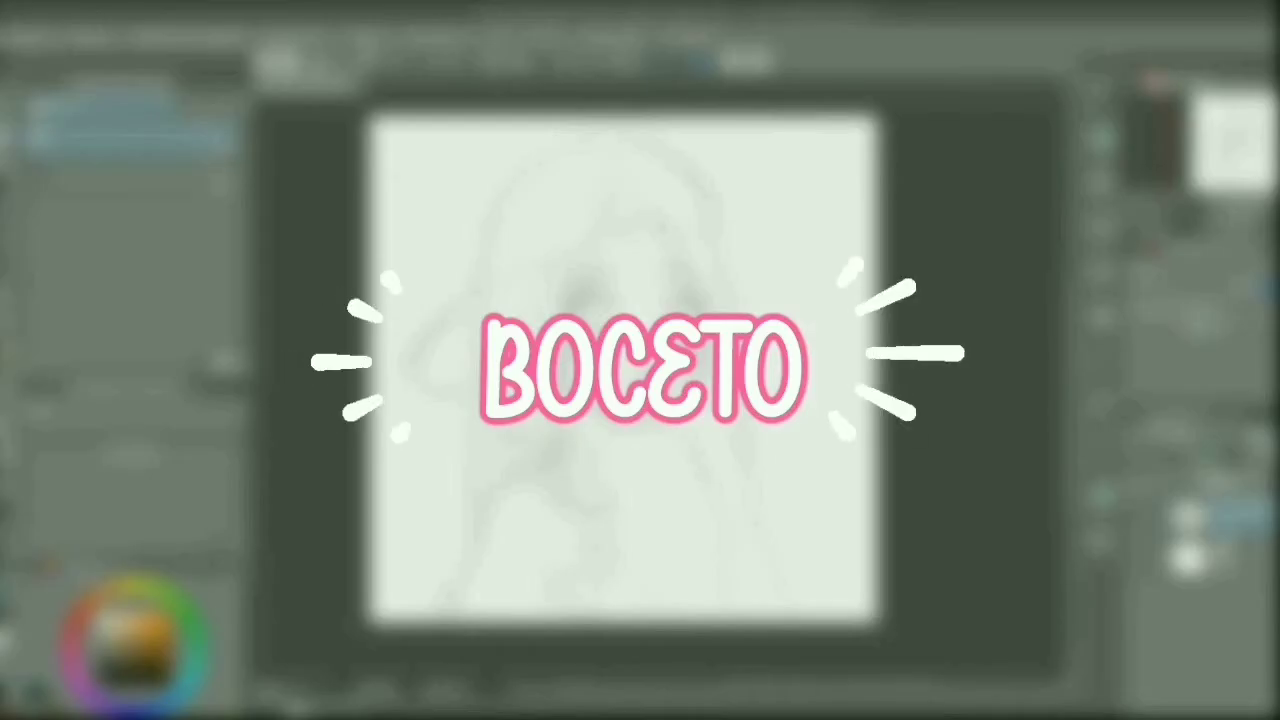
Step: Add a vector layer above the rough sketch and trace the cap's crown and rim with the Lápiz más oscuro pencil
left_click(1229, 486)
left_click(5, 323)
left_click(4, 107)
left_click(750, 281)
left_click(5, 323)
mouse_move(406, 286)
left_mouse_down()
mouse_move(511, 246)
mouse_move(726, 207)
left_mouse_up()
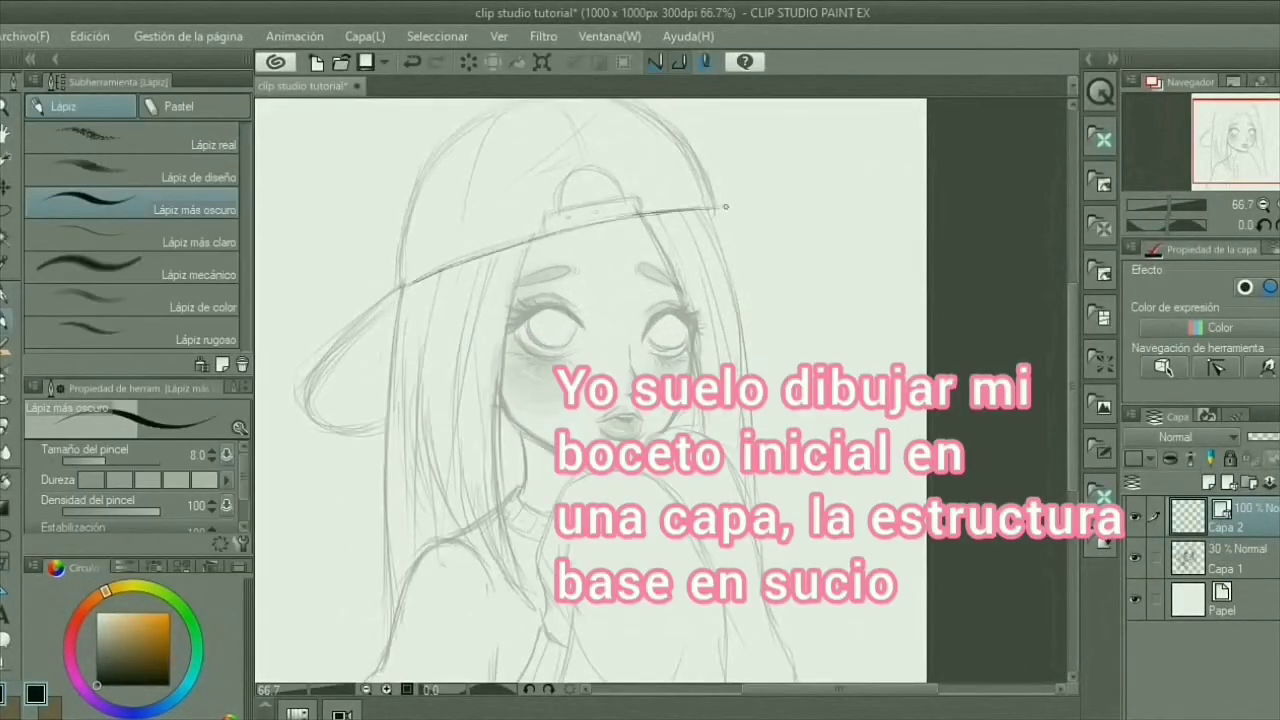
left_click_drag(399, 286, 464, 124)
key("space")
left_click_drag(803, 289, 781, 350)
mouse_move(442, 183)
left_mouse_down()
mouse_move(596, 155)
mouse_move(688, 264)
left_mouse_up()
left_click_drag(679, 240, 689, 271)
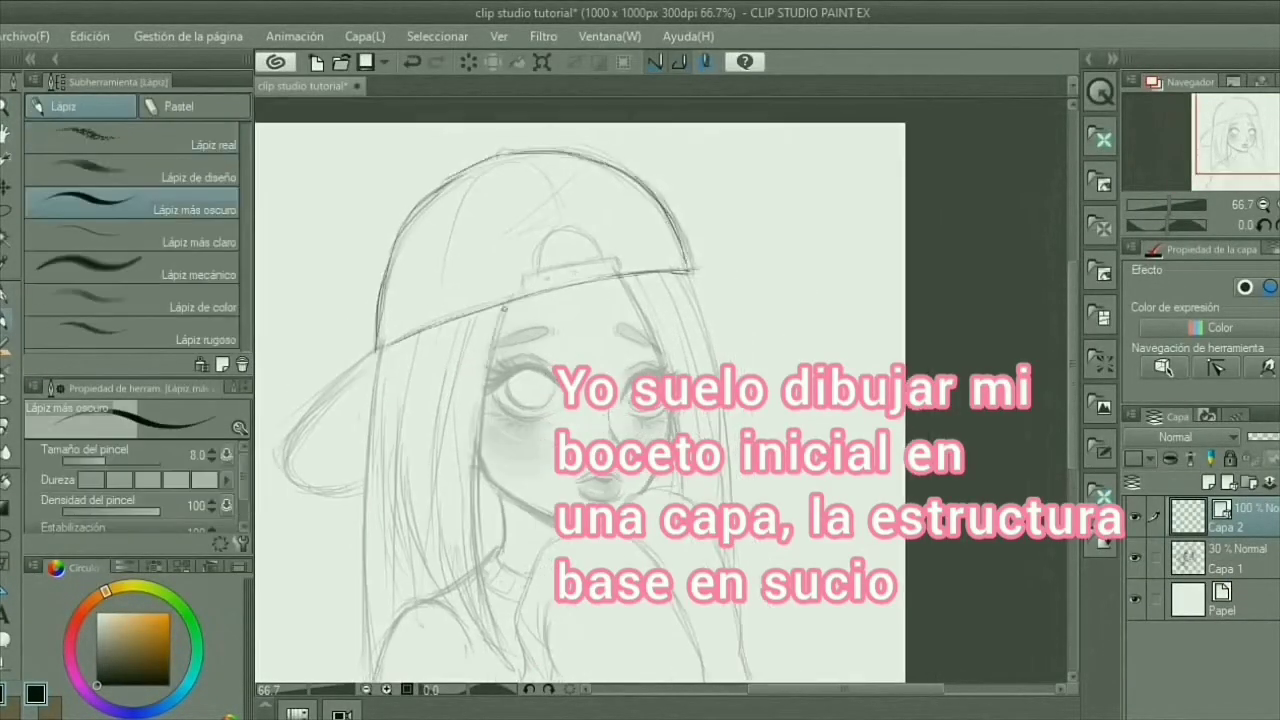
Step: Trace the long hair strands on the cap-brim side of the face with clean pencil lines
left_click_drag(506, 308, 484, 582)
key("space")
left_click_drag(513, 483, 579, 277)
left_click_drag(488, 281, 556, 445)
left_click_drag(510, 205, 507, 327)
left_click_drag(441, 150, 431, 366)
left_click_drag(431, 316, 428, 494)
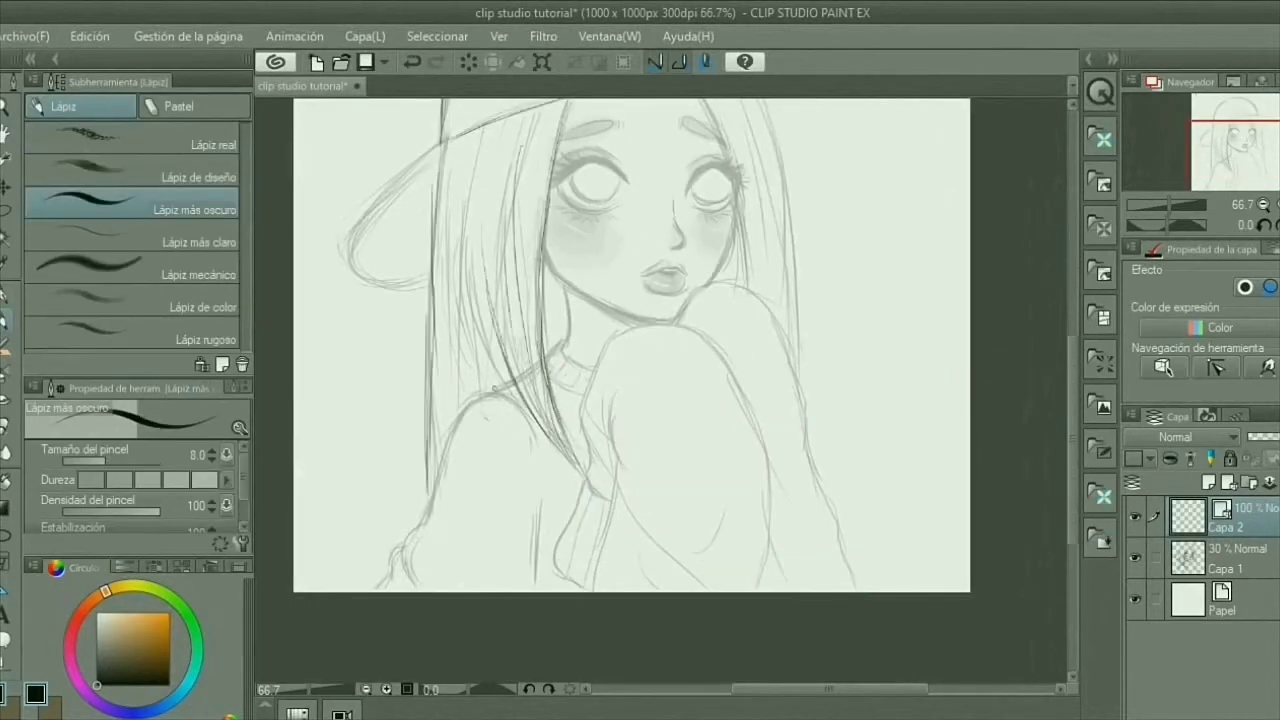
Step: Trace the shoulder, hoodie folds and raised sleeves over the rough sketch
left_click_drag(489, 394, 392, 574)
left_click_drag(394, 564, 371, 590)
left_click_drag(535, 514, 521, 590)
mouse_move(607, 342)
left_mouse_down()
mouse_move(588, 472)
mouse_move(592, 590)
left_mouse_up()
left_click_drag(616, 448, 604, 394)
left_click_drag(588, 490, 566, 584)
left_click_drag(610, 336, 674, 320)
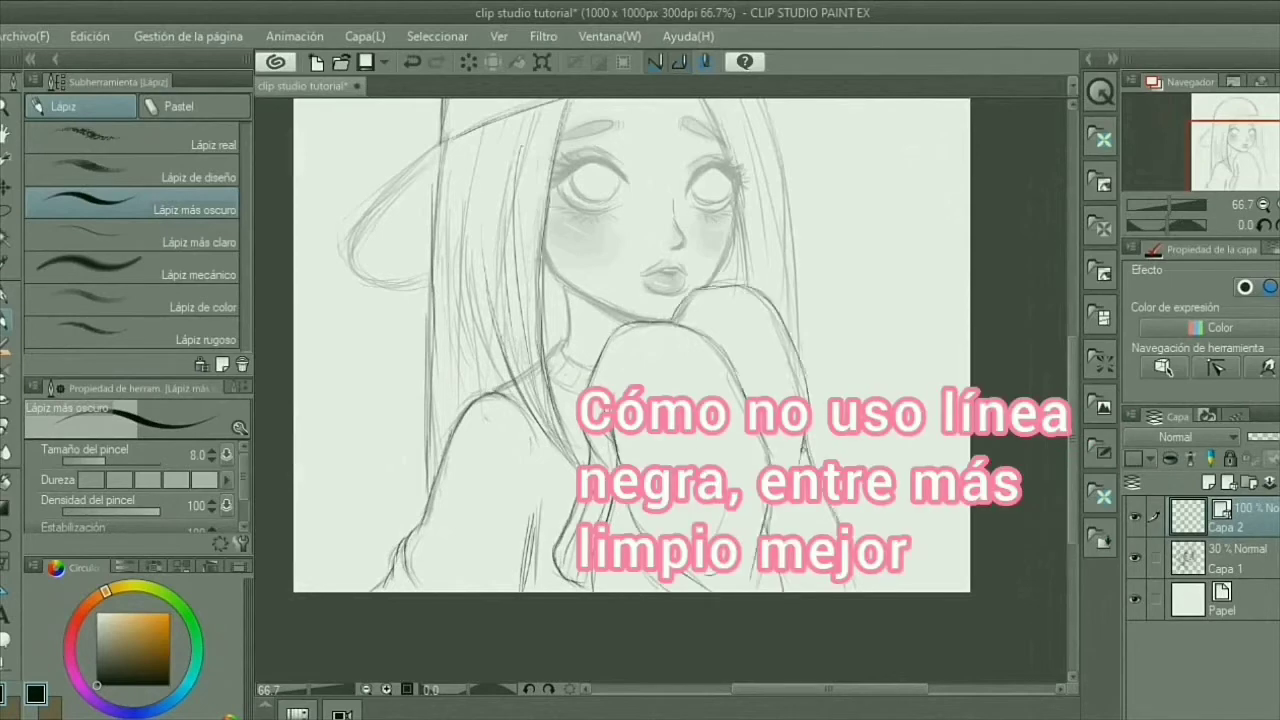
left_click_drag(798, 449, 805, 465)
left_click_drag(700, 340, 655, 502)
Step: Trace the face contour, undo the last stroke, and draw the lashes of the larger eye
key("p")
key("p")
left_click_drag(509, 429, 575, 475)
left_click_drag(692, 365, 672, 439)
key("ctrl+z")
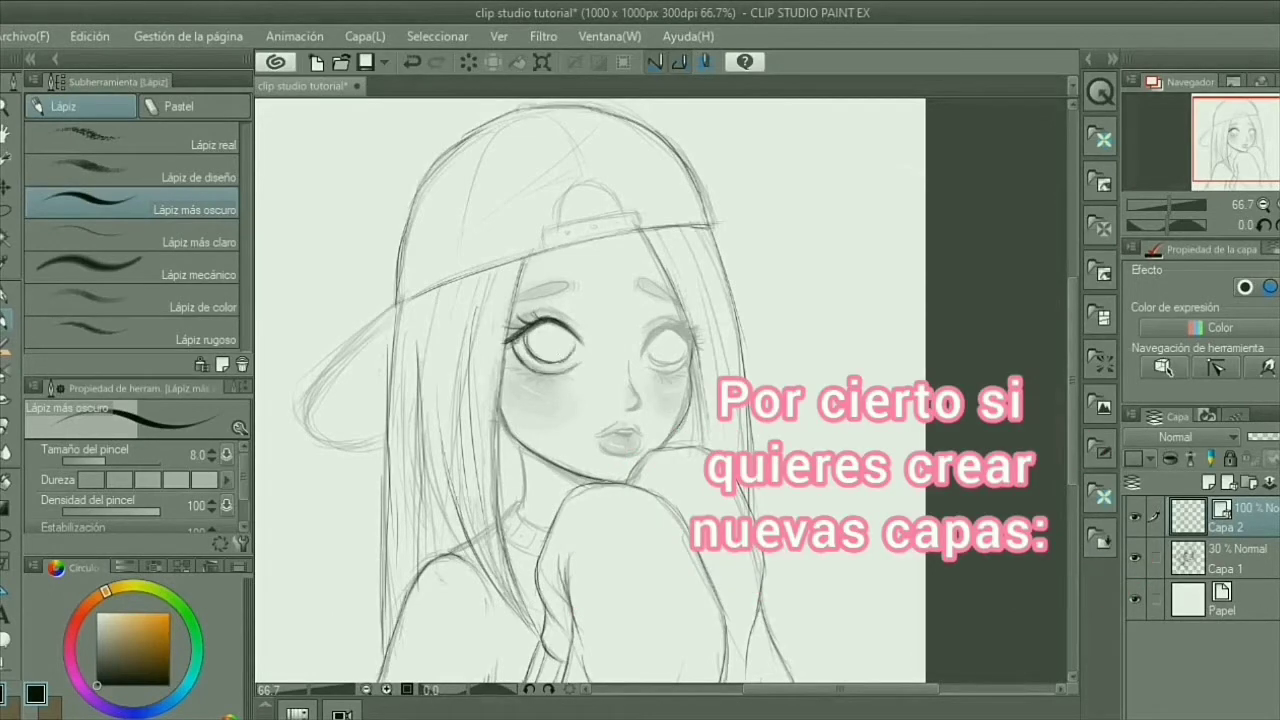
left_click_drag(522, 334, 505, 345)
Step: Draw the lips, undoing the last lip stroke, and add the lower lash line of the smaller eye
key("ctrl+plus")
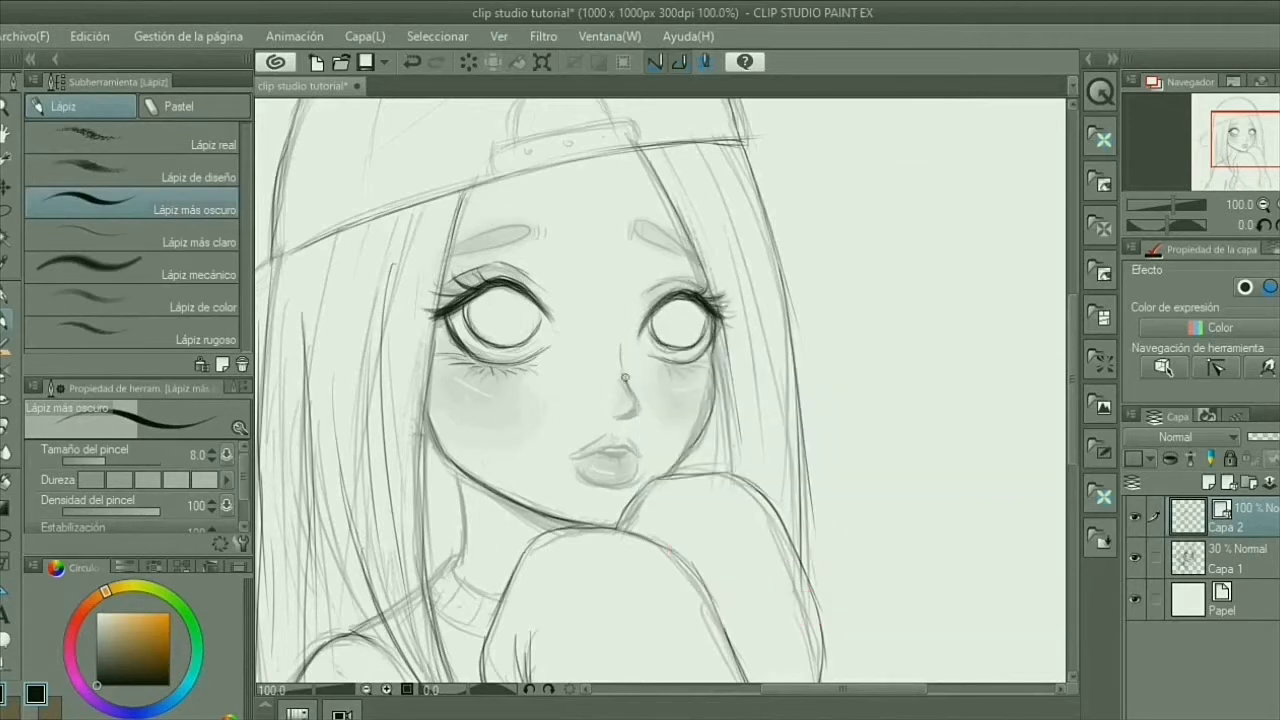
left_click_drag(610, 453, 635, 450)
mouse_move(577, 459)
left_mouse_down()
mouse_move(604, 483)
mouse_move(637, 462)
left_mouse_up()
mouse_move(579, 452)
left_mouse_down()
mouse_move(605, 437)
mouse_move(634, 447)
left_mouse_up()
key("ctrl+z")
left_click_drag(703, 360, 717, 355)
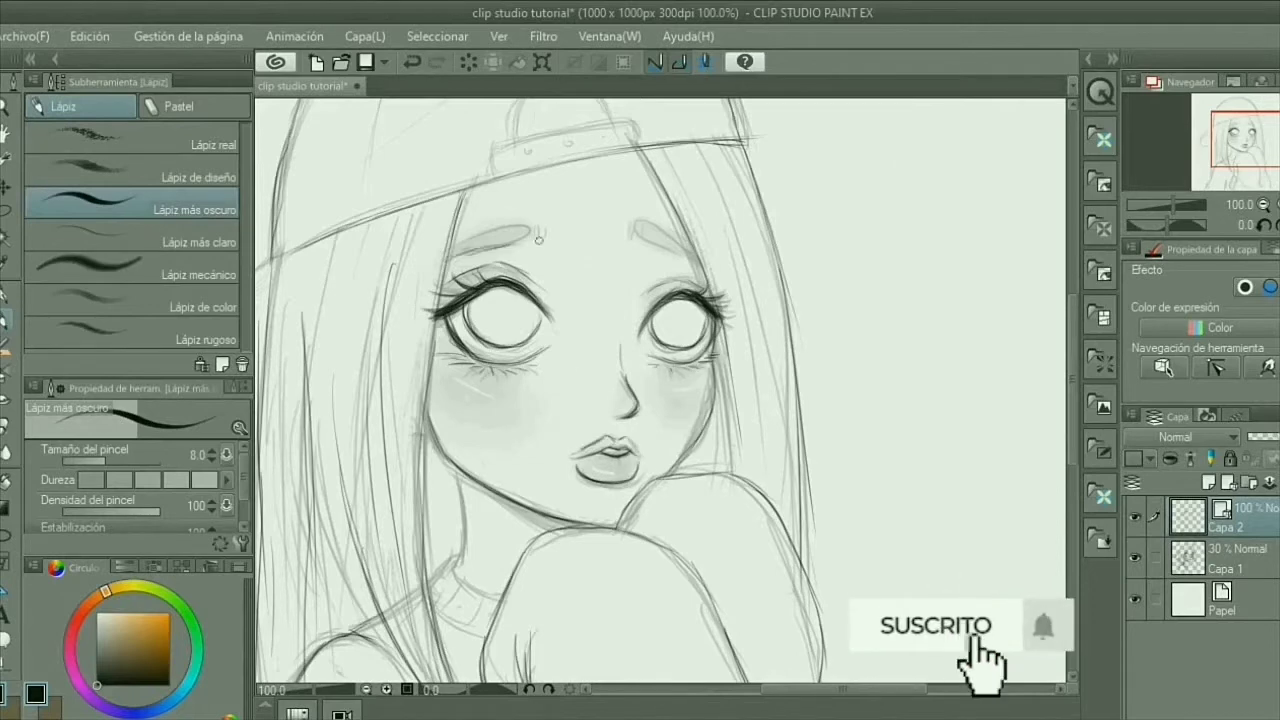
Step: Outline both eyebrows and trace the hoodie collar at the neck
left_click_drag(530, 230, 454, 250)
left_click_drag(638, 226, 690, 247)
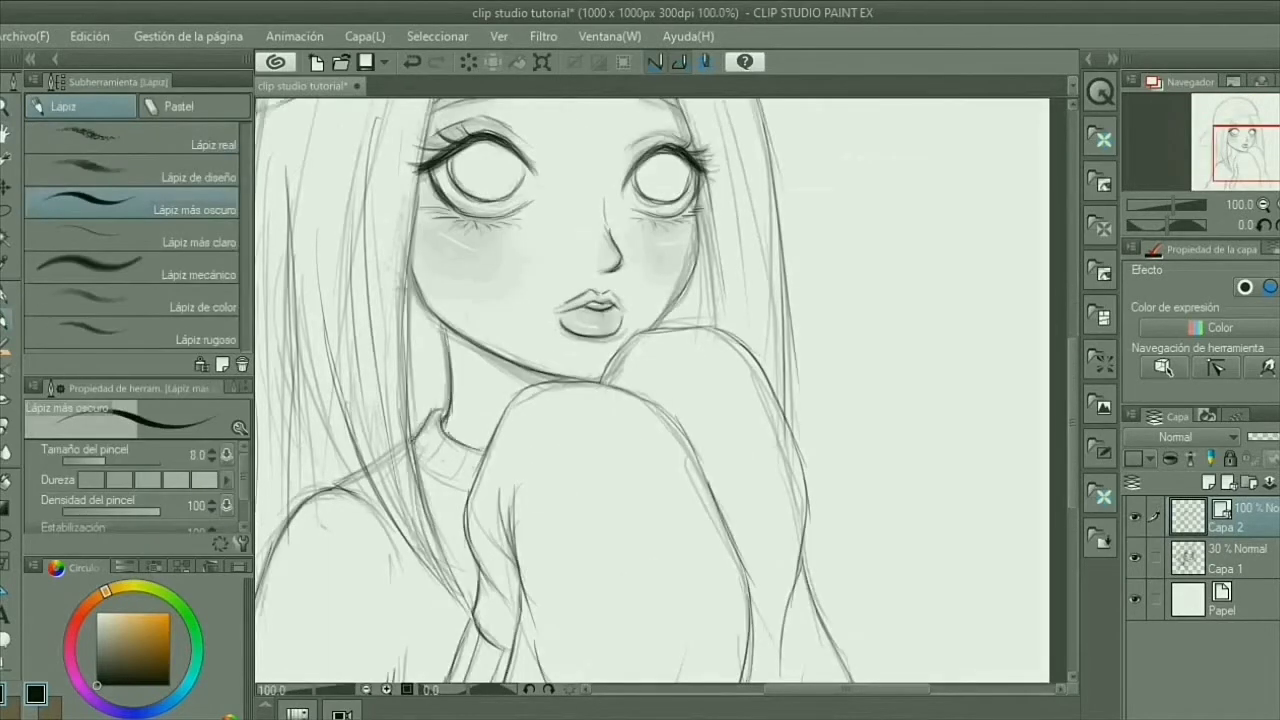
left_click_drag(421, 424, 486, 448)
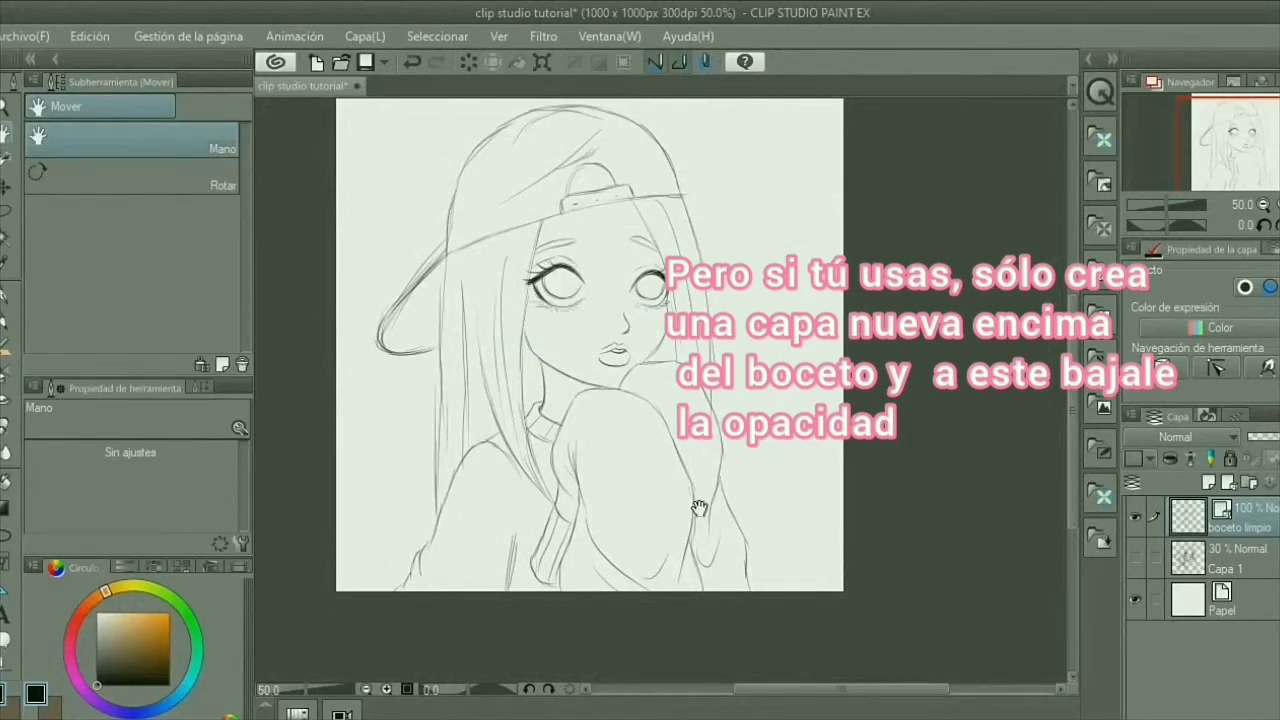
left_click_drag(793, 581, 780, 572)
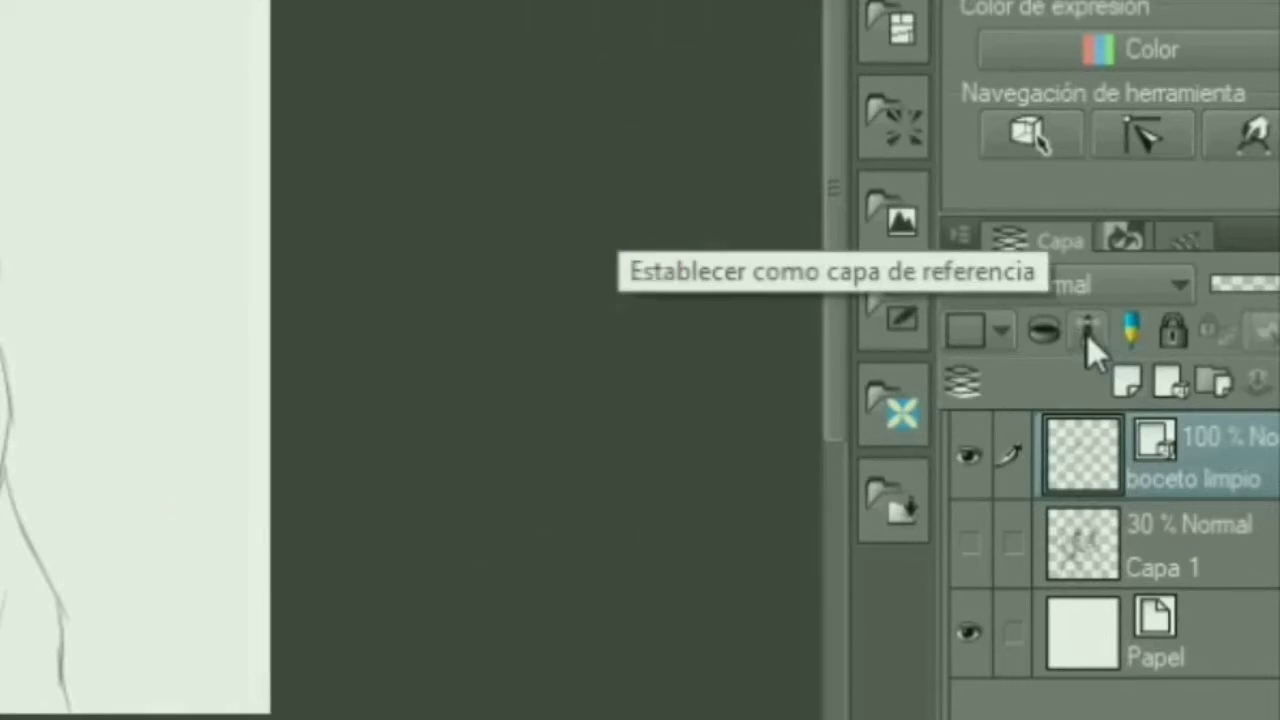
Step: Set the boceto limpio layer as the reference layer and add a raster layer named "piel" directly beneath it
left_click(1087, 335)
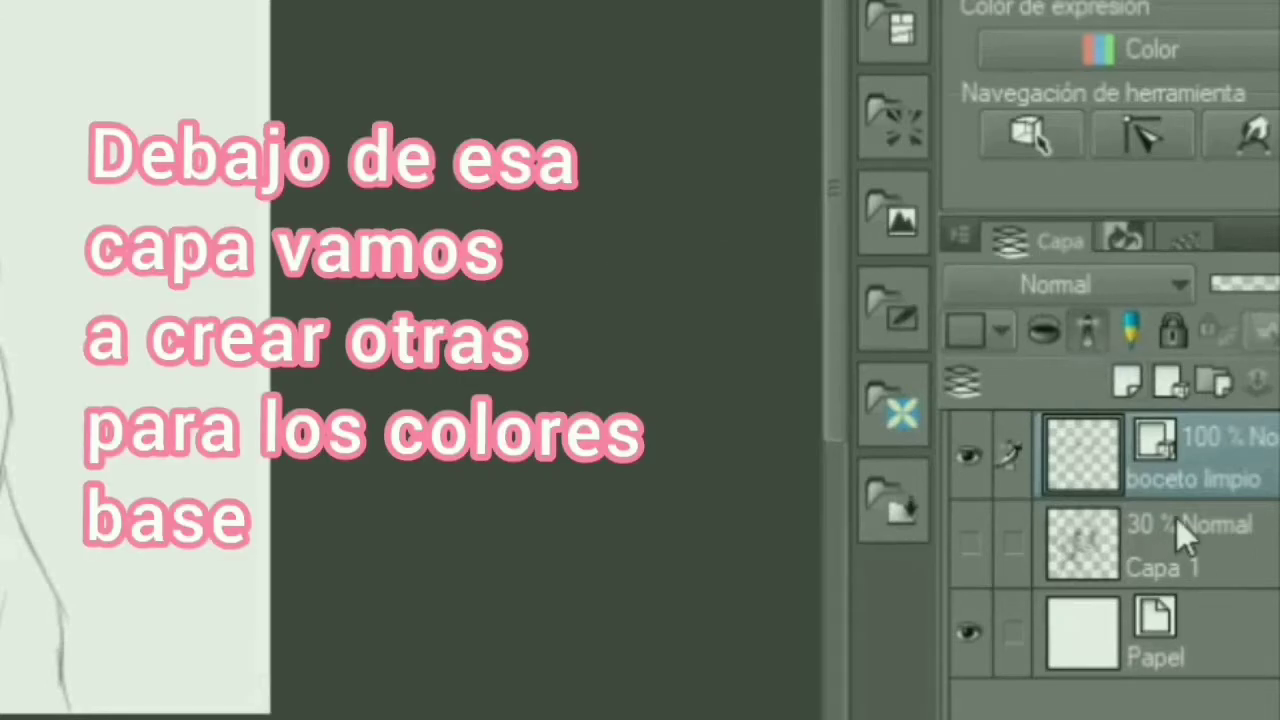
left_click(1184, 550)
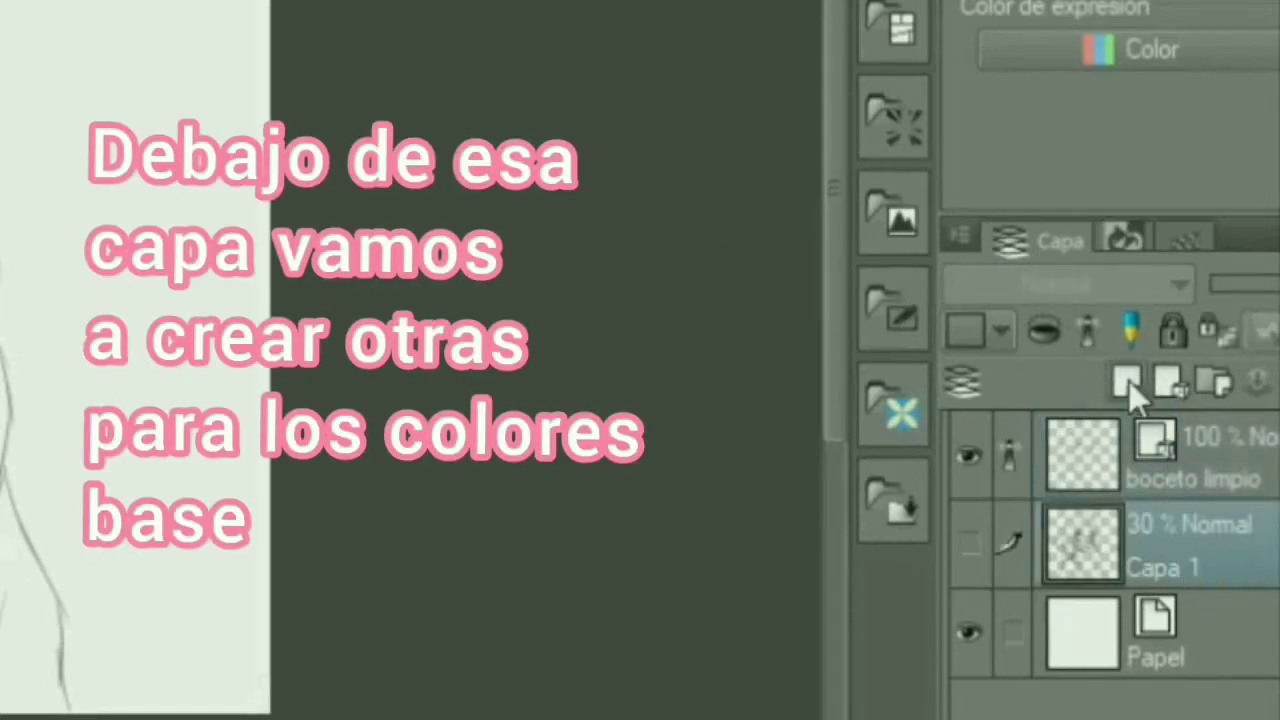
left_click(1128, 381)
double_click(1157, 584)
key("BackSpace")
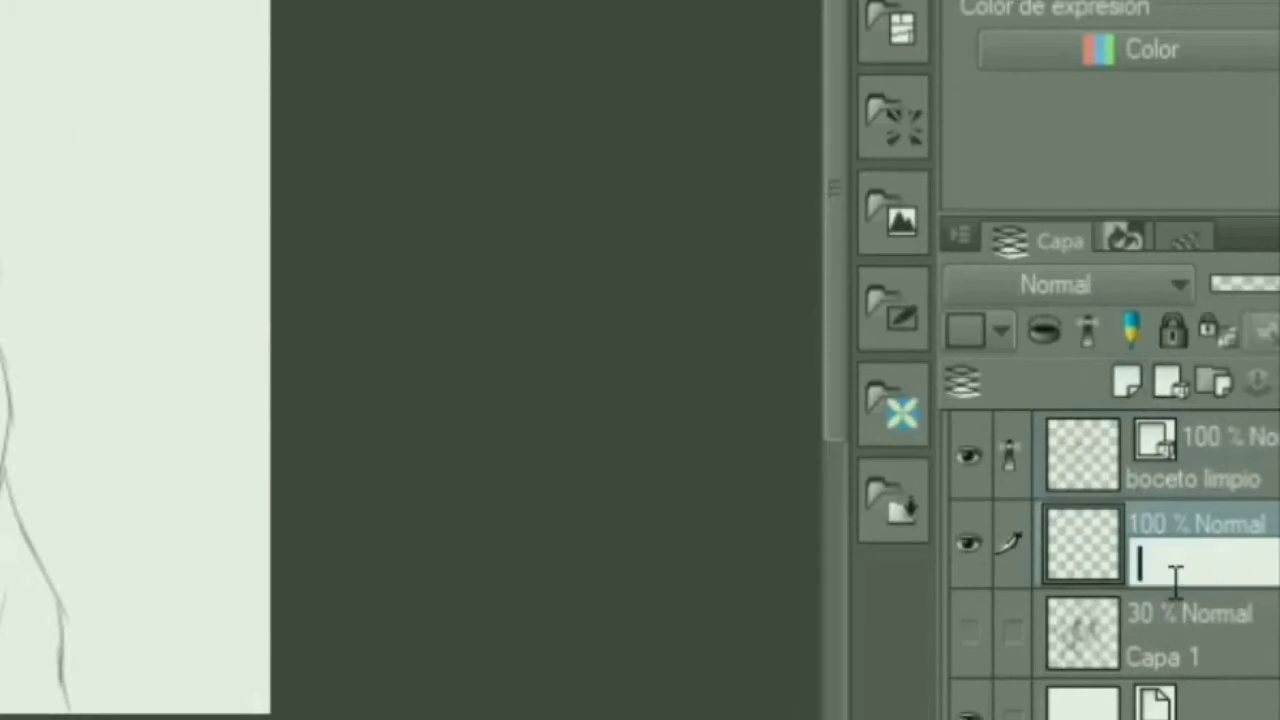
type("piel")
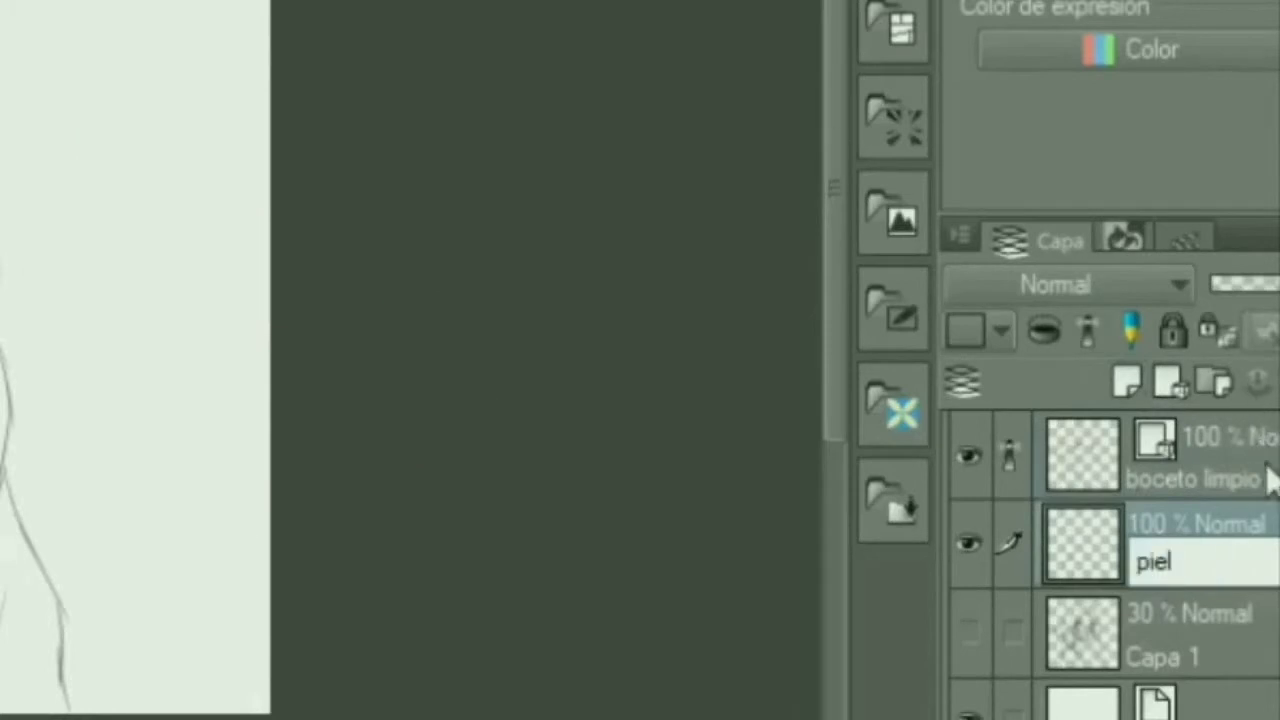
key("Return")
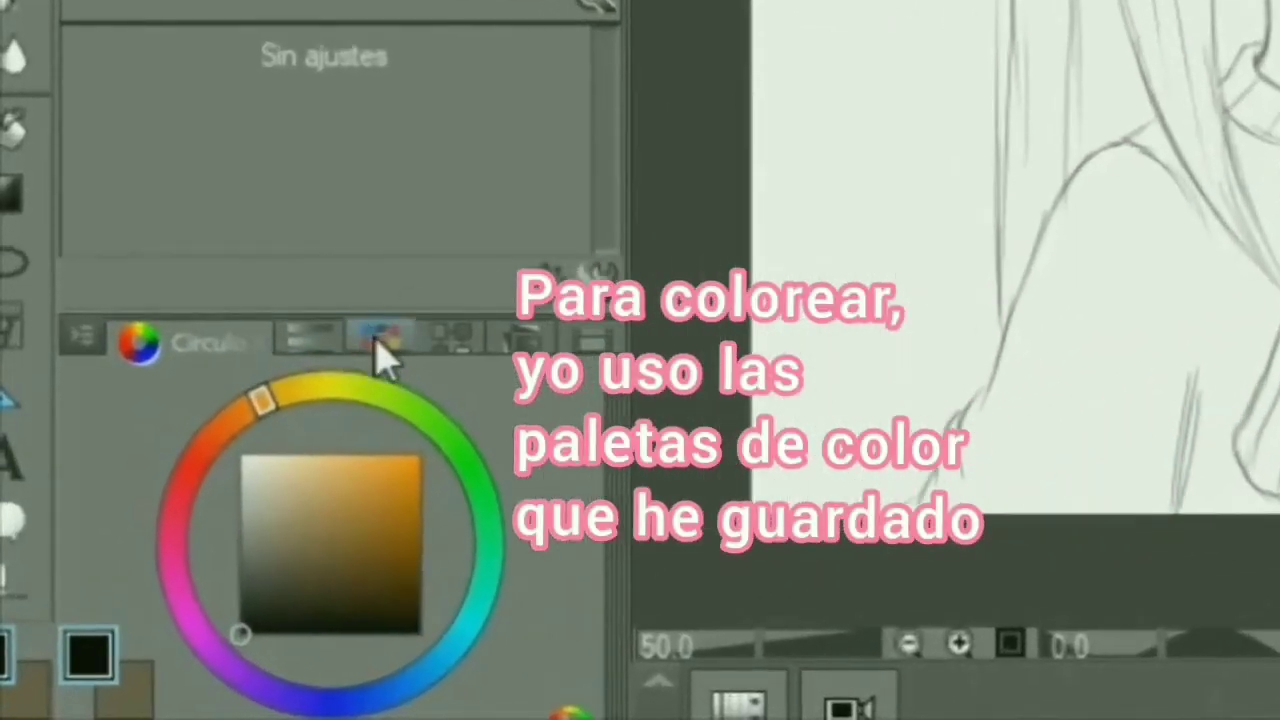
Step: Fill the face and the cap's back opening with a light beige skin tone on the piel layer
left_click(383, 340)
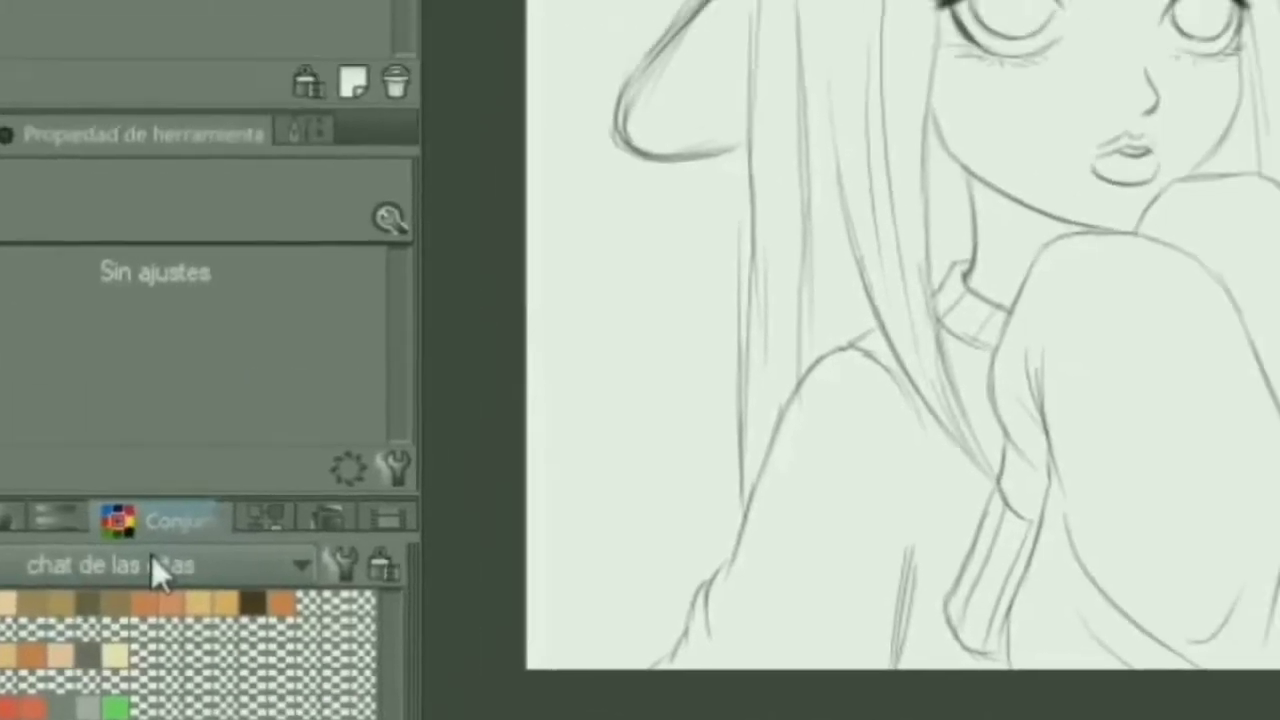
key("g")
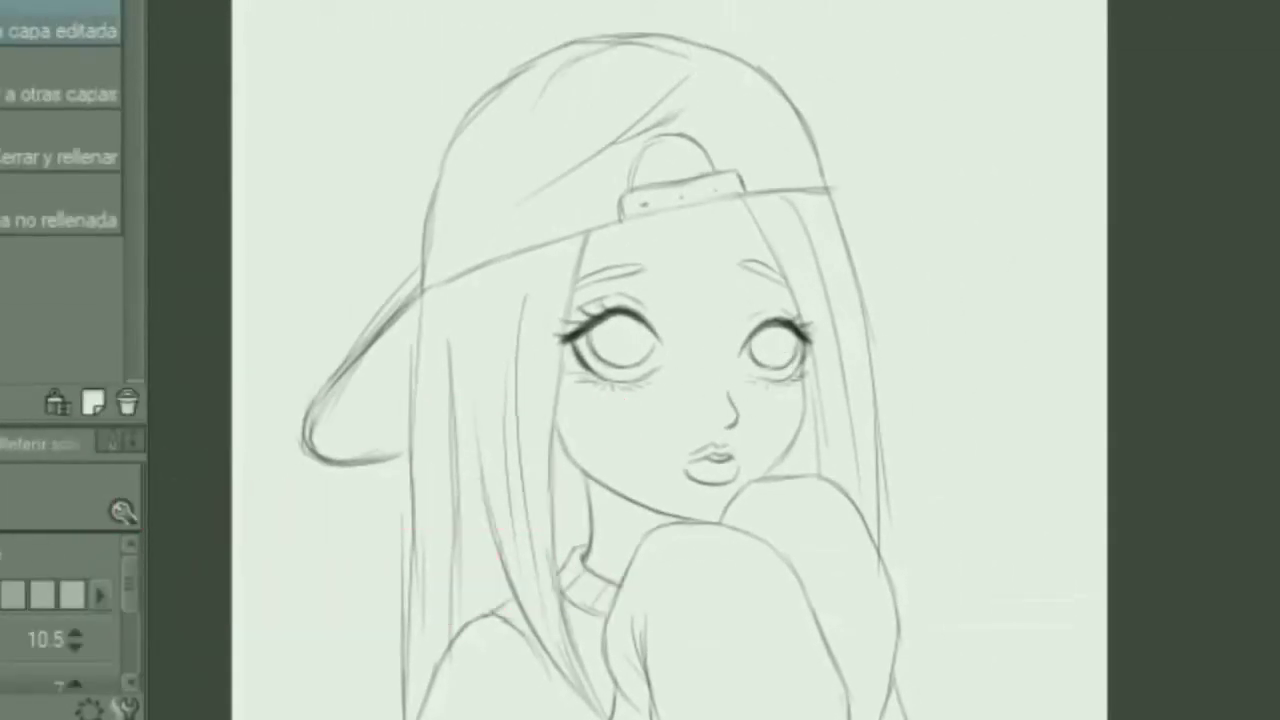
left_click(705, 292)
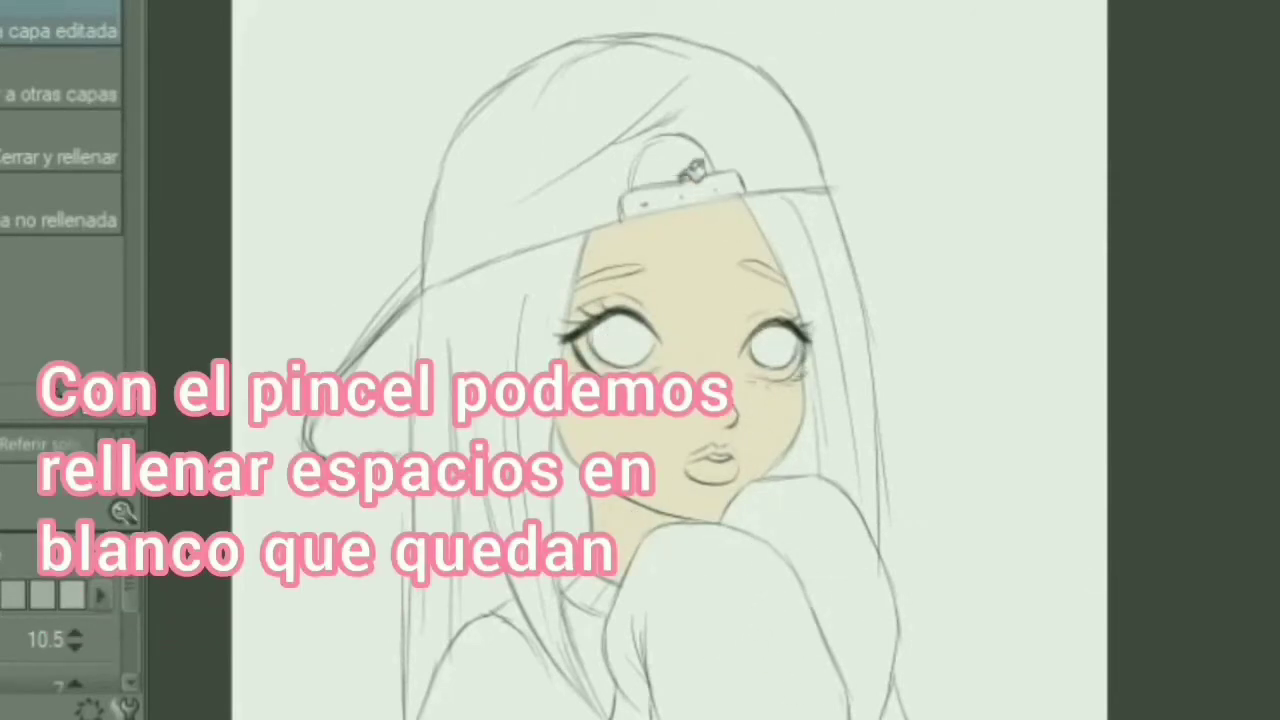
left_click(688, 164)
Step: Paint over the unfilled gaps in the face's skin color with the Pintura al óleo brush at size 6
key("slash")
left_click(804, 417)
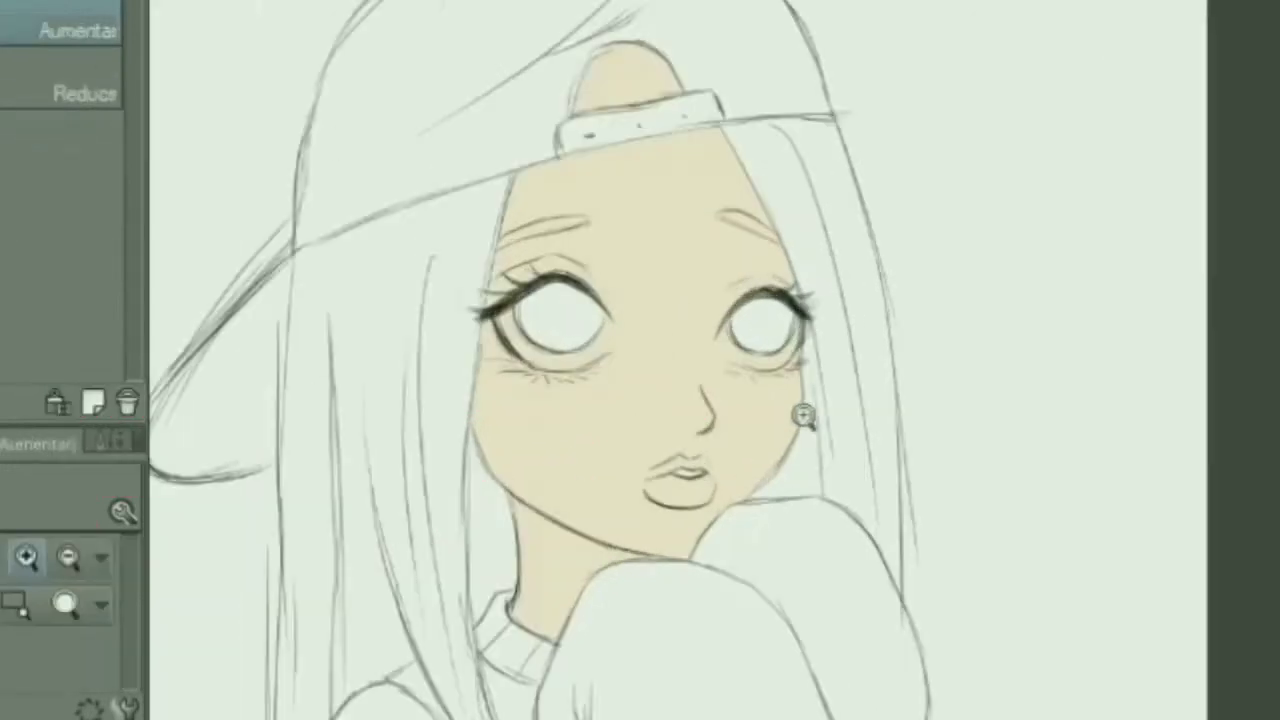
left_click(722, 440)
key("b")
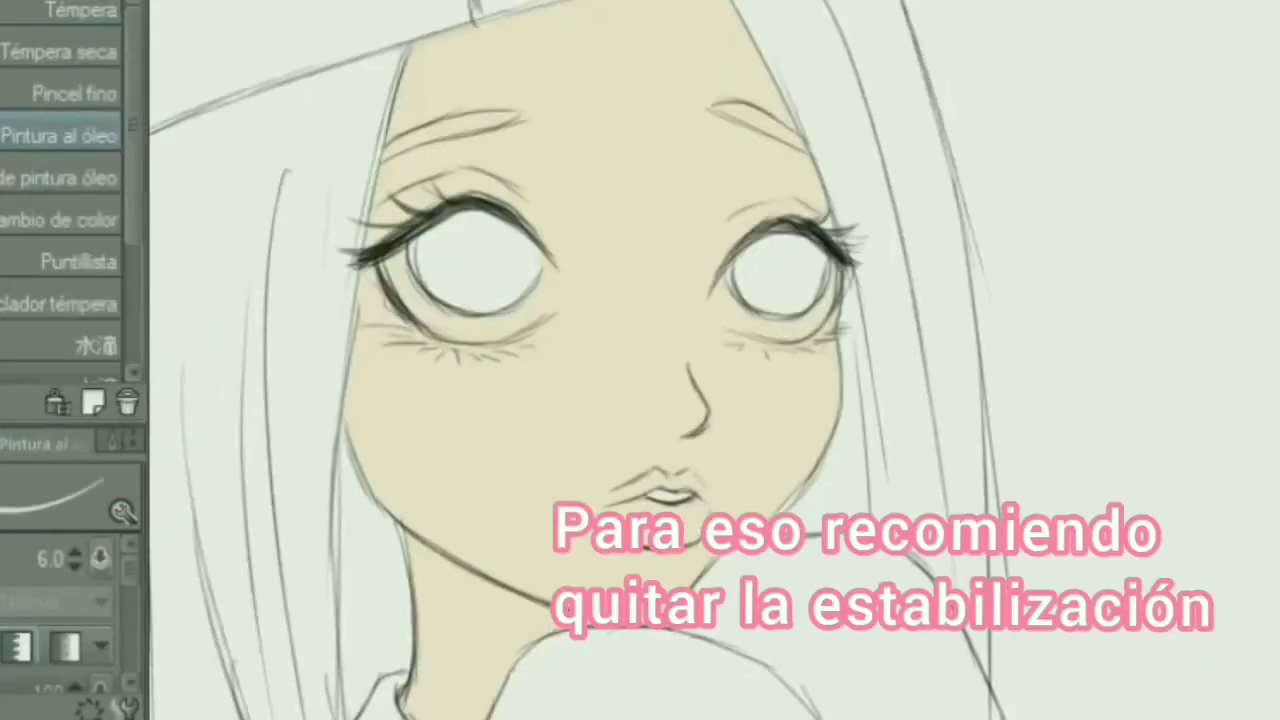
mouse_move(497, 269)
left_mouse_down()
mouse_move(412, 318)
mouse_move(440, 237)
mouse_move(527, 184)
mouse_move(505, 356)
mouse_move(492, 352)
mouse_move(513, 366)
mouse_move(536, 203)
mouse_move(514, 303)
mouse_move(460, 318)
mouse_move(407, 258)
mouse_move(454, 230)
mouse_move(482, 93)
left_mouse_up()
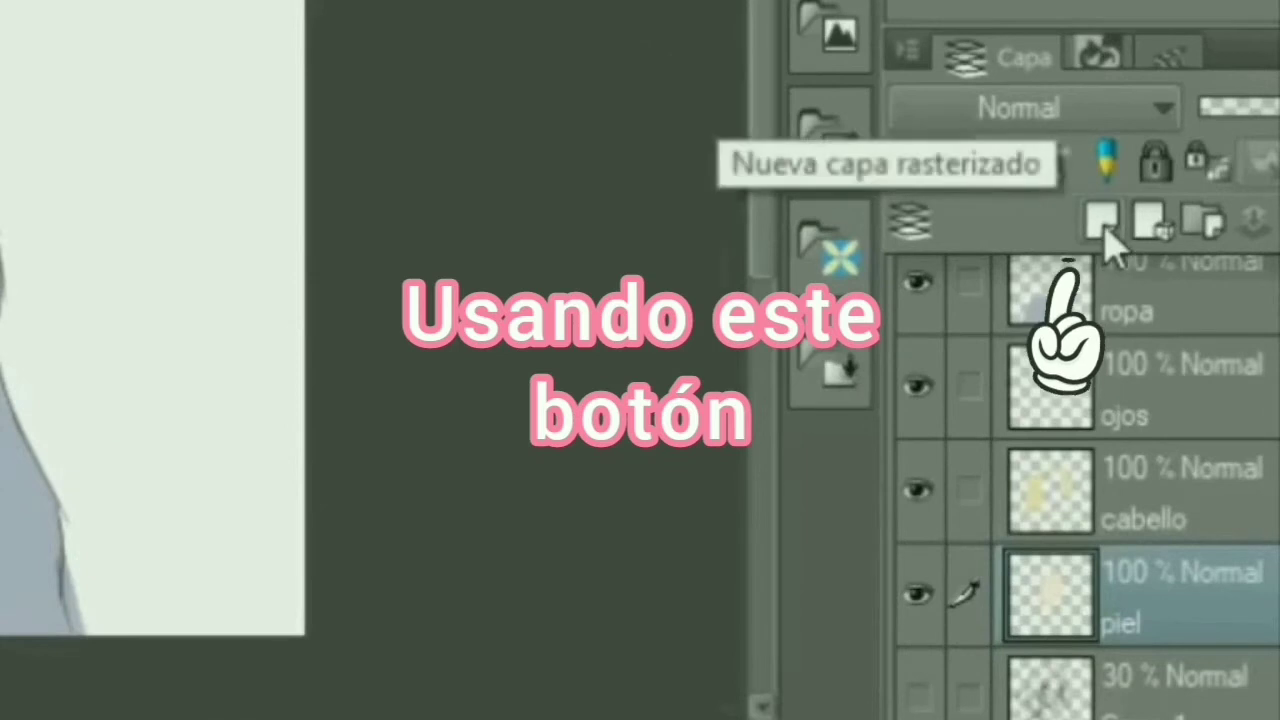
Step: Add a raster layer above piel and clip it to the layer below
left_click(1103, 222)
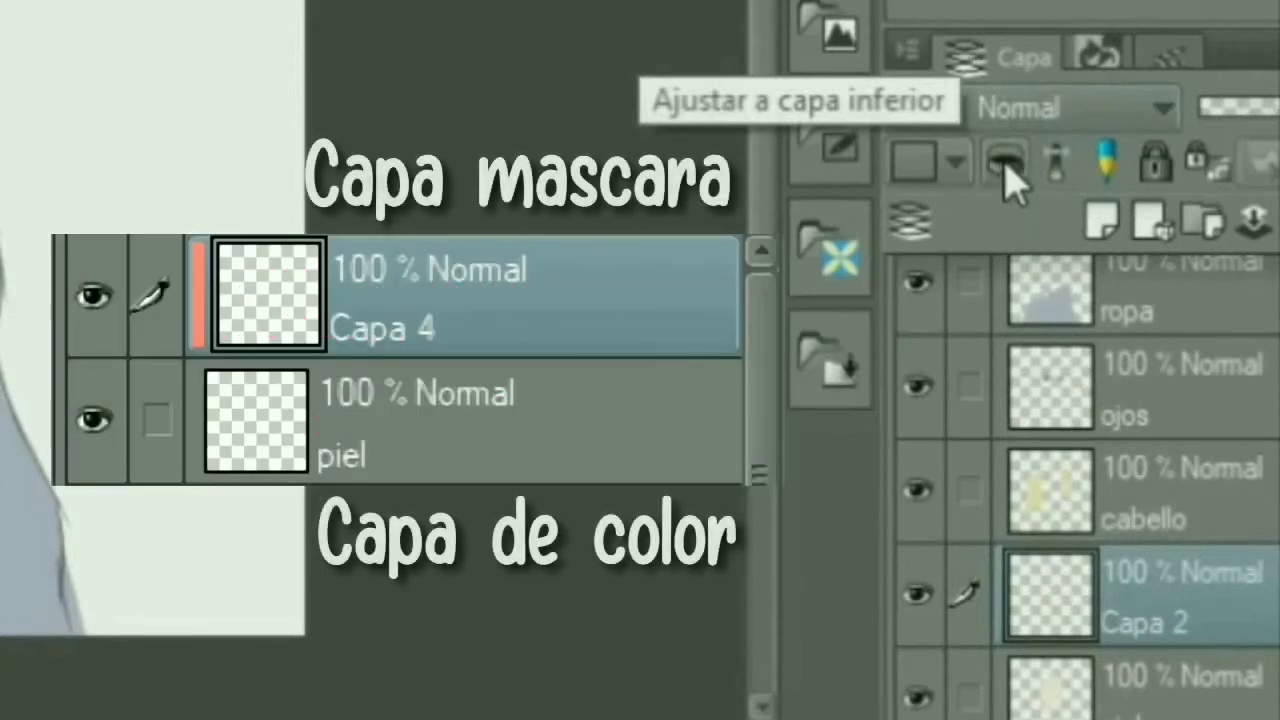
left_click(1007, 165)
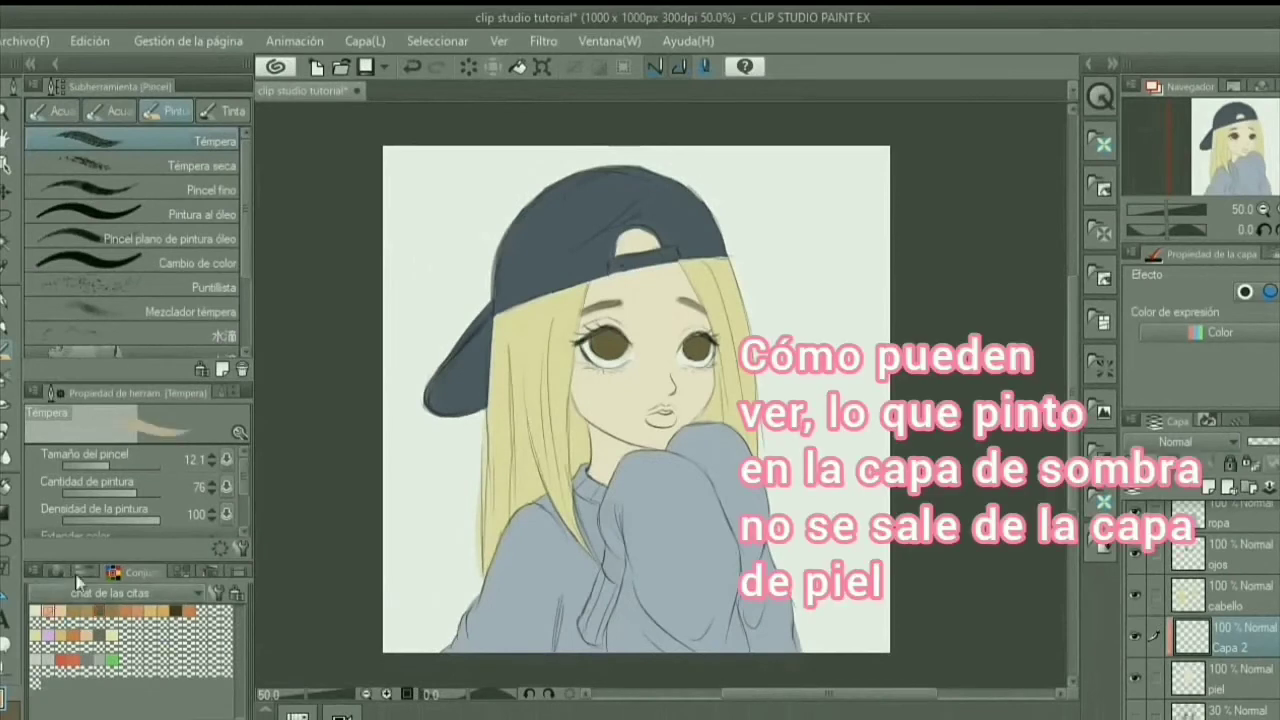
Step: Undo the trial shadow stroke and shade the face softly in orange on the clipped layer with the Suave airbrush
mouse_move(700, 320)
left_mouse_down()
mouse_move(497, 533)
mouse_move(650, 400)
mouse_move(660, 410)
mouse_move(608, 300)
mouse_move(614, 477)
left_mouse_up()
key("ctrl+z")
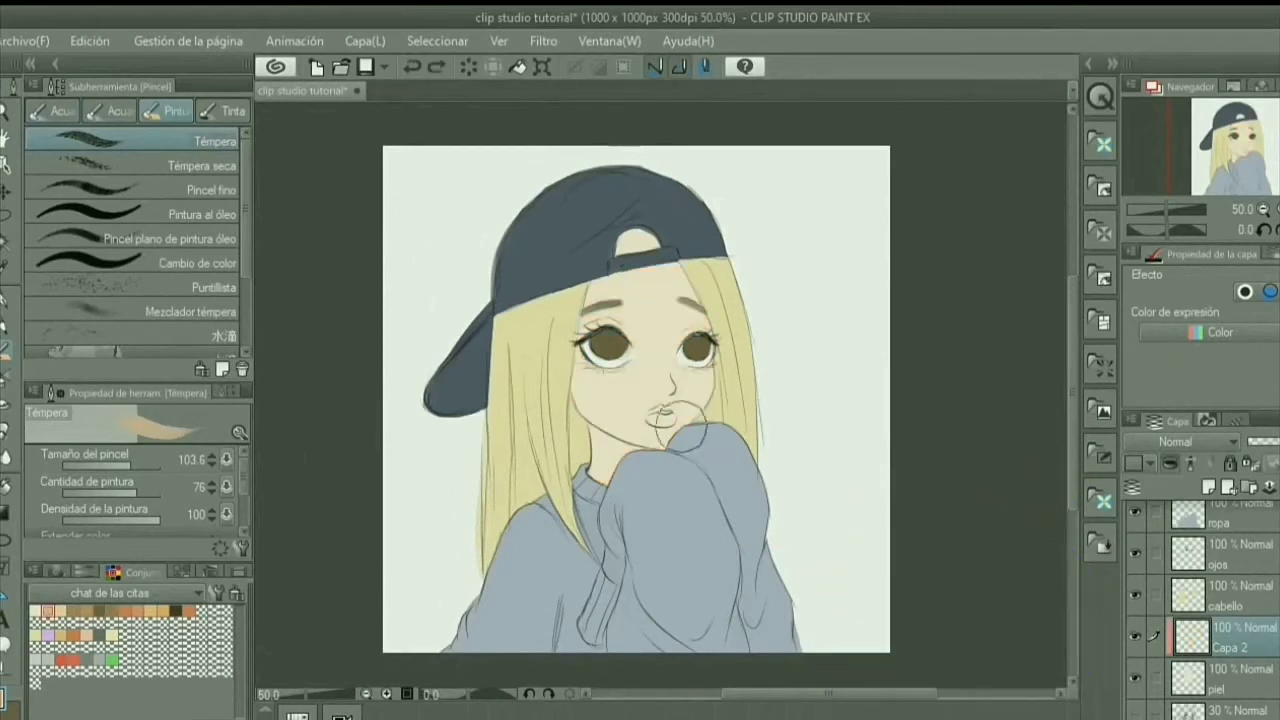
key("b")
mouse_move(615, 258)
left_mouse_down()
mouse_move(688, 300)
mouse_move(600, 335)
left_mouse_up()
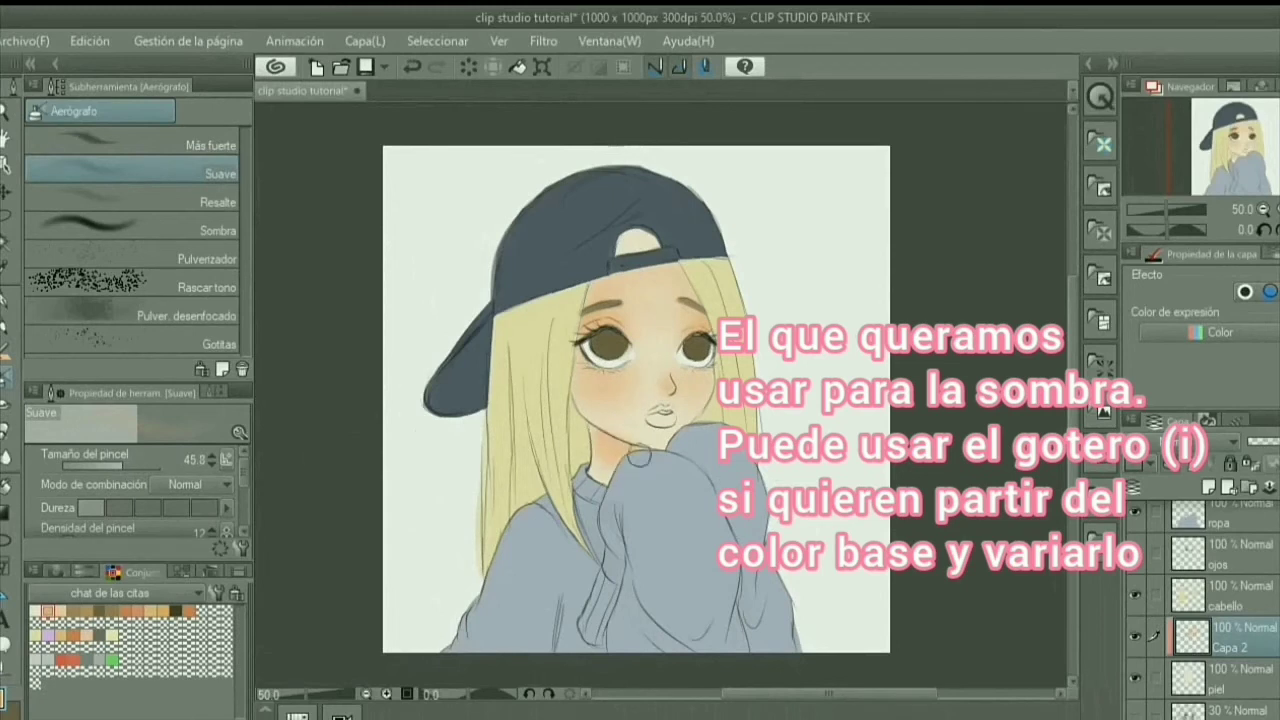
key("b")
key("b")
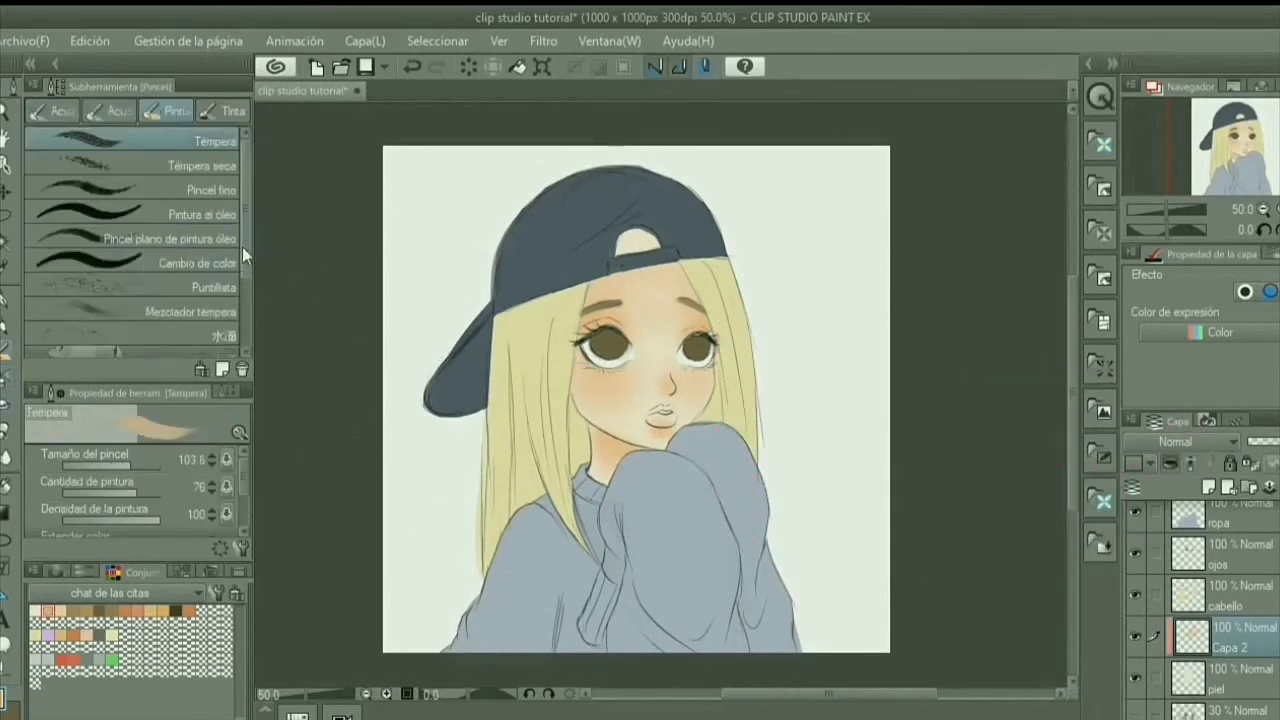
Step: Look through the paint brushes and adjust the Témpera brush size for fine facial shading, using 9.9 around the nose
left_click_drag(243, 249, 230, 333)
scroll(176, 321, "up", 2)
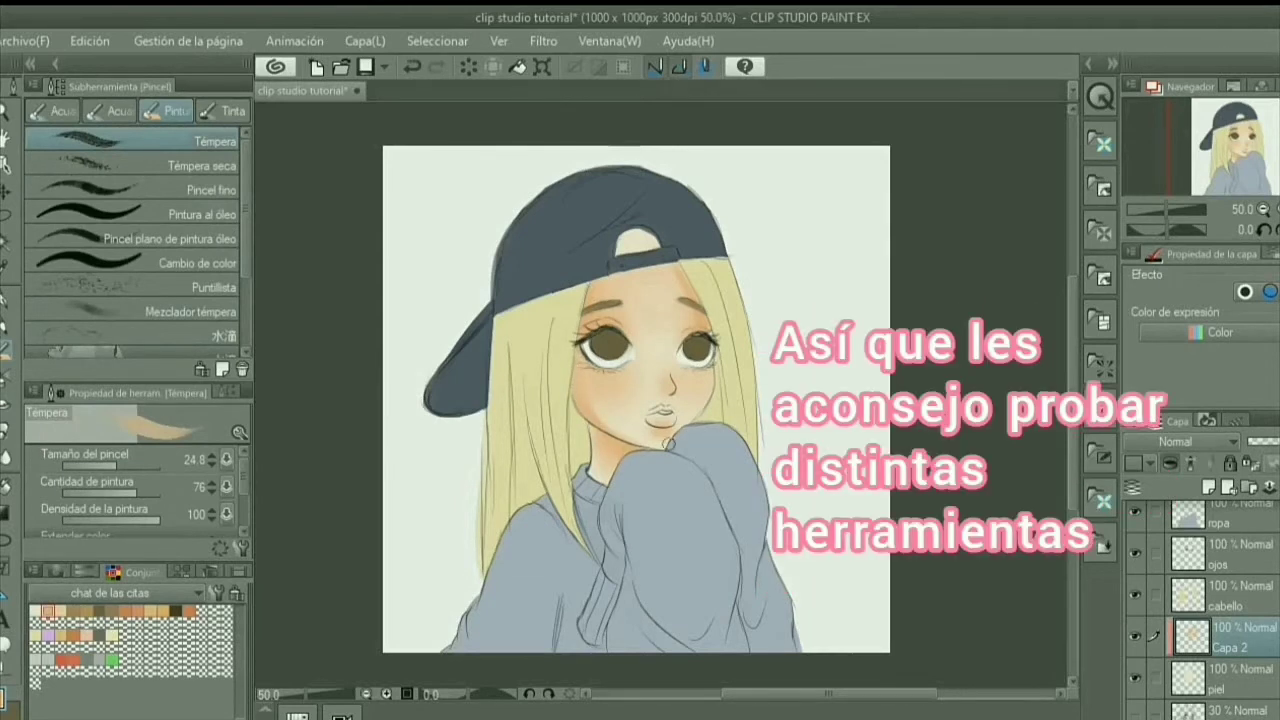
left_click(107, 465)
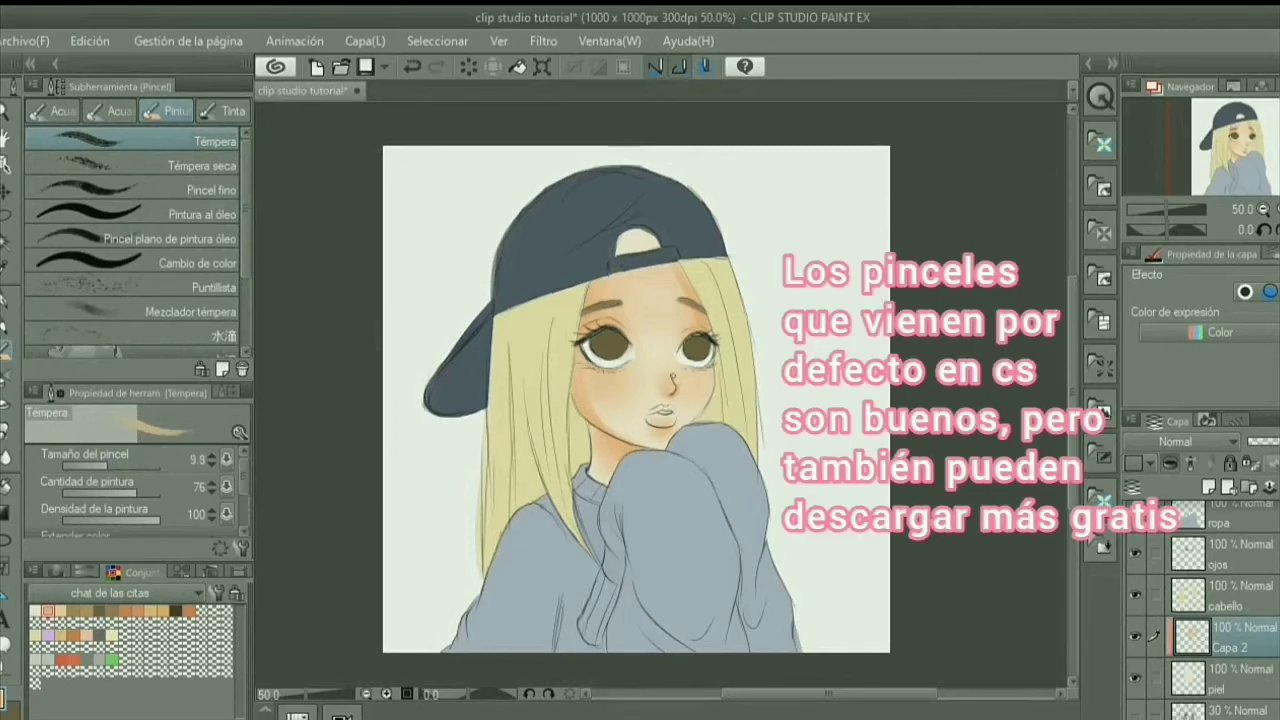
left_click(119, 465)
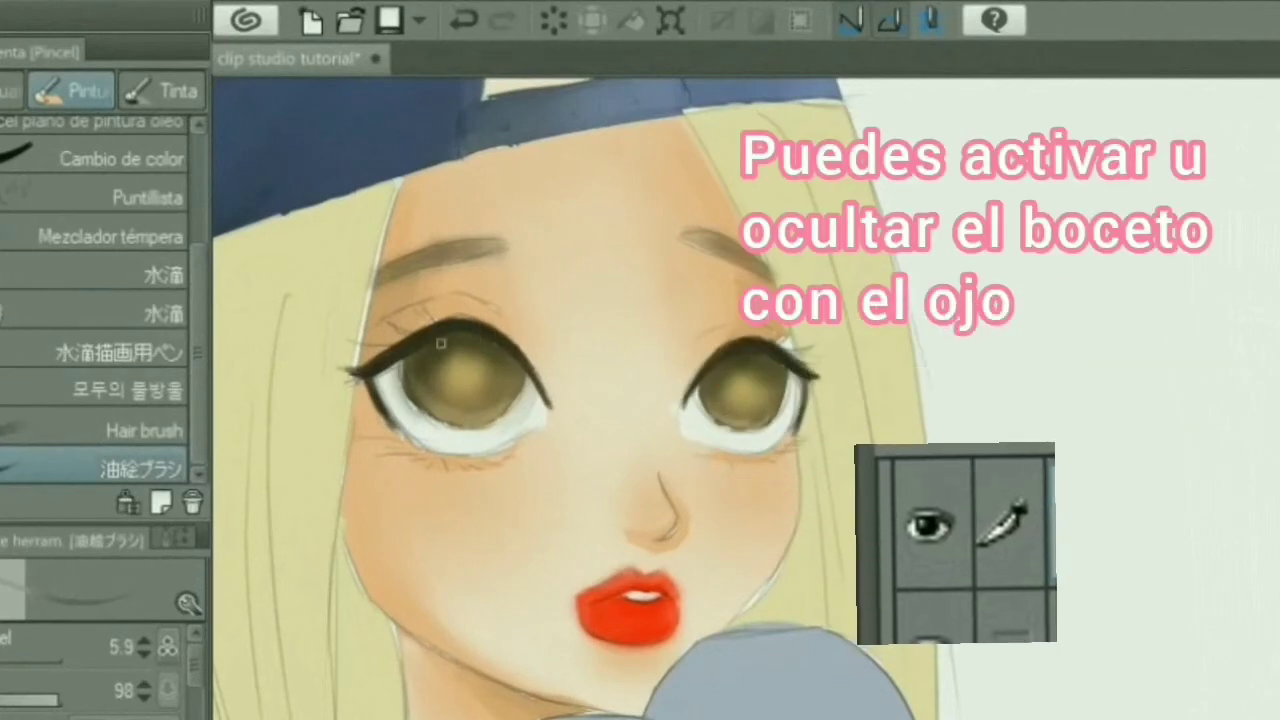
Step: Shade the raised sleeve's folds and the sweater's cord in darker blue with the Témpera brush, at sizes 16.5 and 13.4
key("ctrl+space")
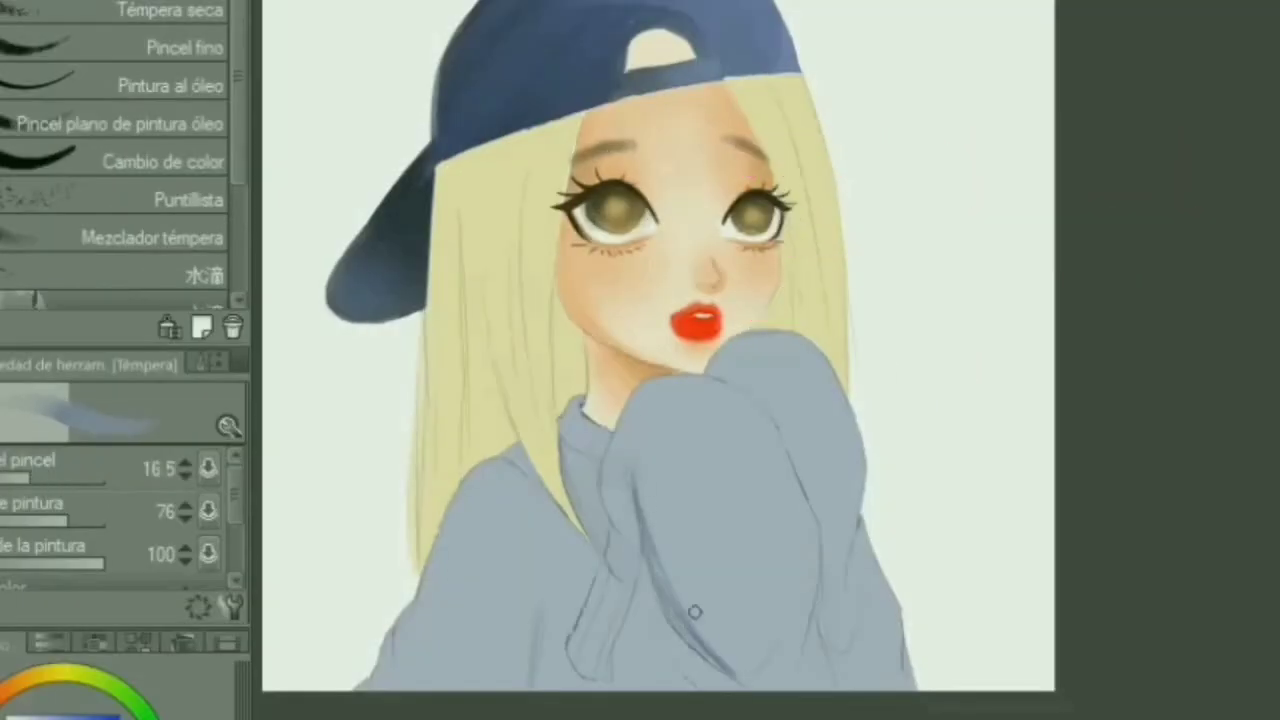
left_click_drag(613, 545, 637, 534)
mouse_move(706, 376)
left_mouse_down()
mouse_move(645, 397)
mouse_move(668, 430)
mouse_move(631, 489)
left_mouse_up()
left_click_drag(742, 398, 828, 604)
left_click_drag(797, 688, 809, 621)
left_click_drag(750, 412, 815, 596)
left_click(27, 478)
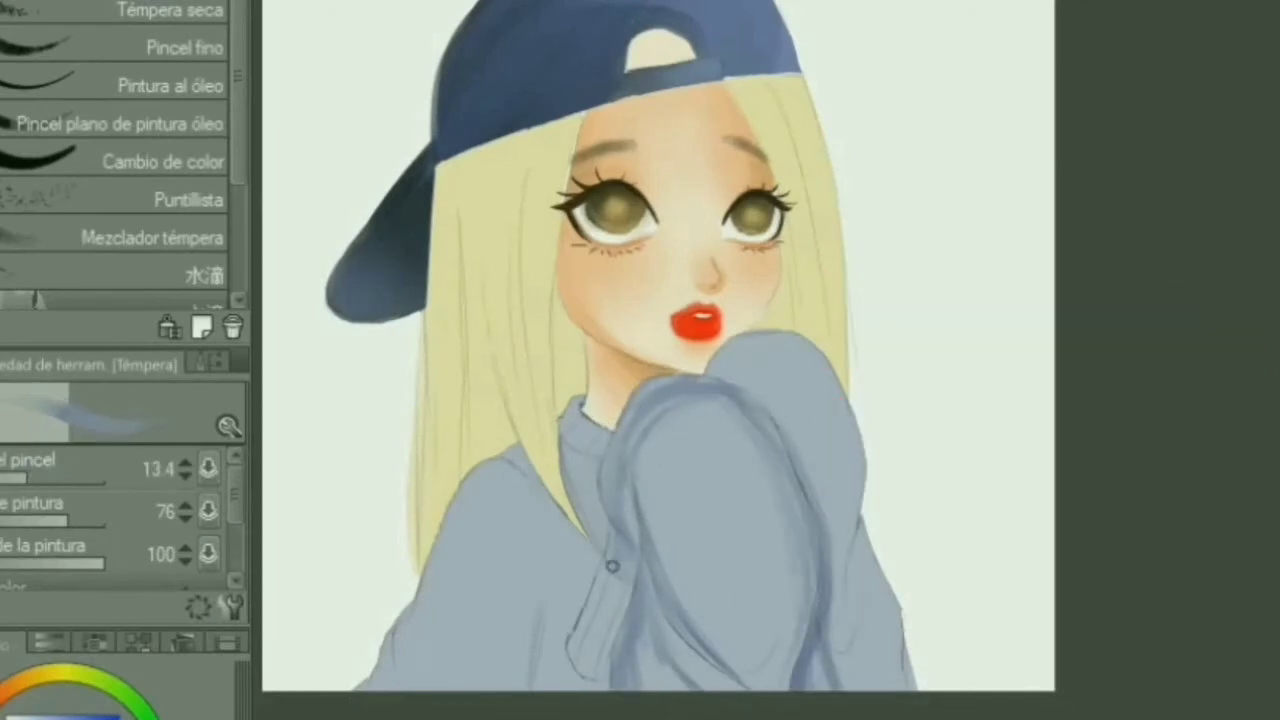
left_click_drag(609, 566, 632, 582)
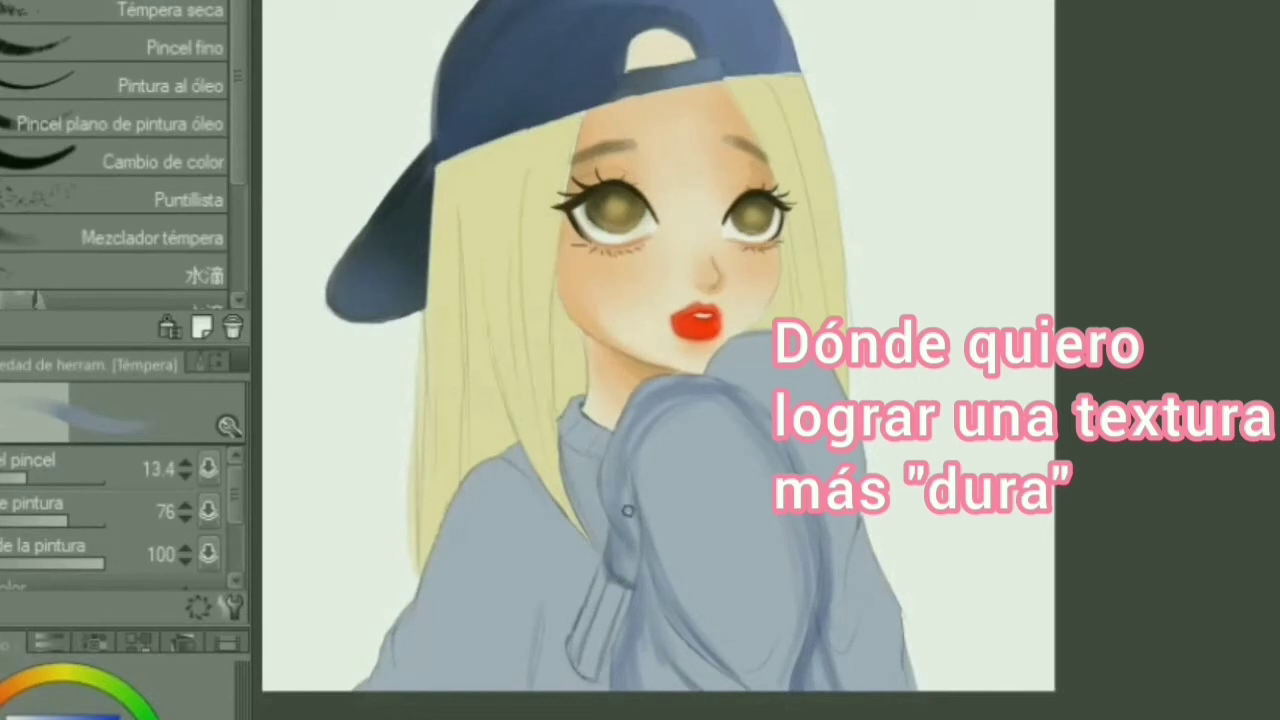
Step: Blend broader shadows across both sleeves and the sweater body with Témpera, enlarging the brush up to 155.8
left_click(48, 478)
left_click_drag(738, 356, 771, 343)
left_click_drag(715, 440, 765, 650)
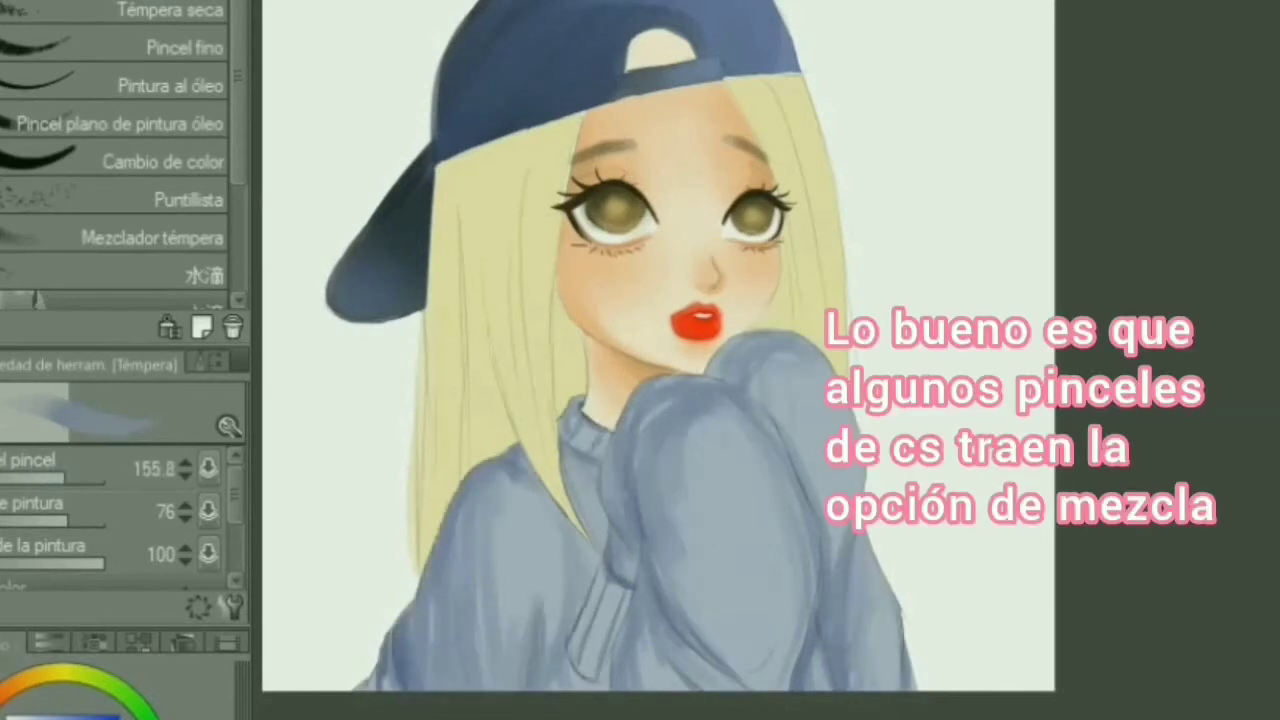
left_click(38, 478)
left_click_drag(670, 388, 650, 390)
left_click(60, 478)
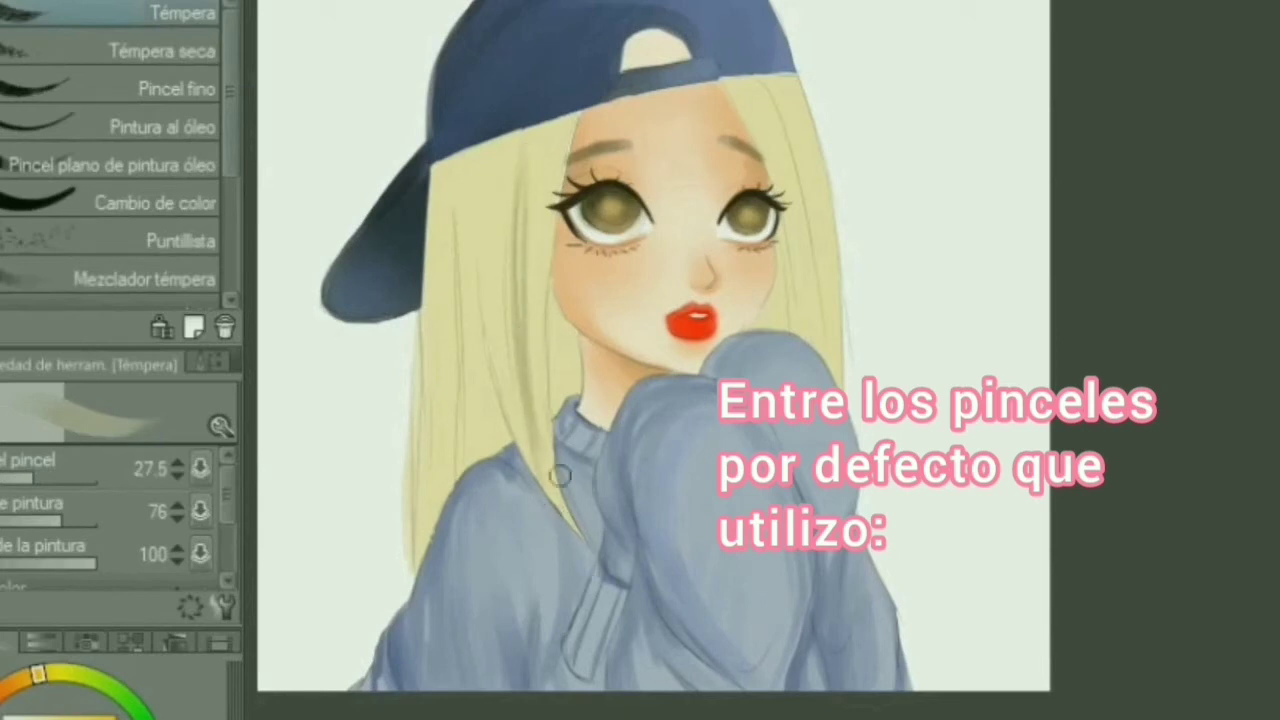
Step: Shade the long hair beside the face in a darker tone along the strands' fall with Témpera at size 79.2
left_click(48, 478)
left_click_drag(504, 282, 516, 425)
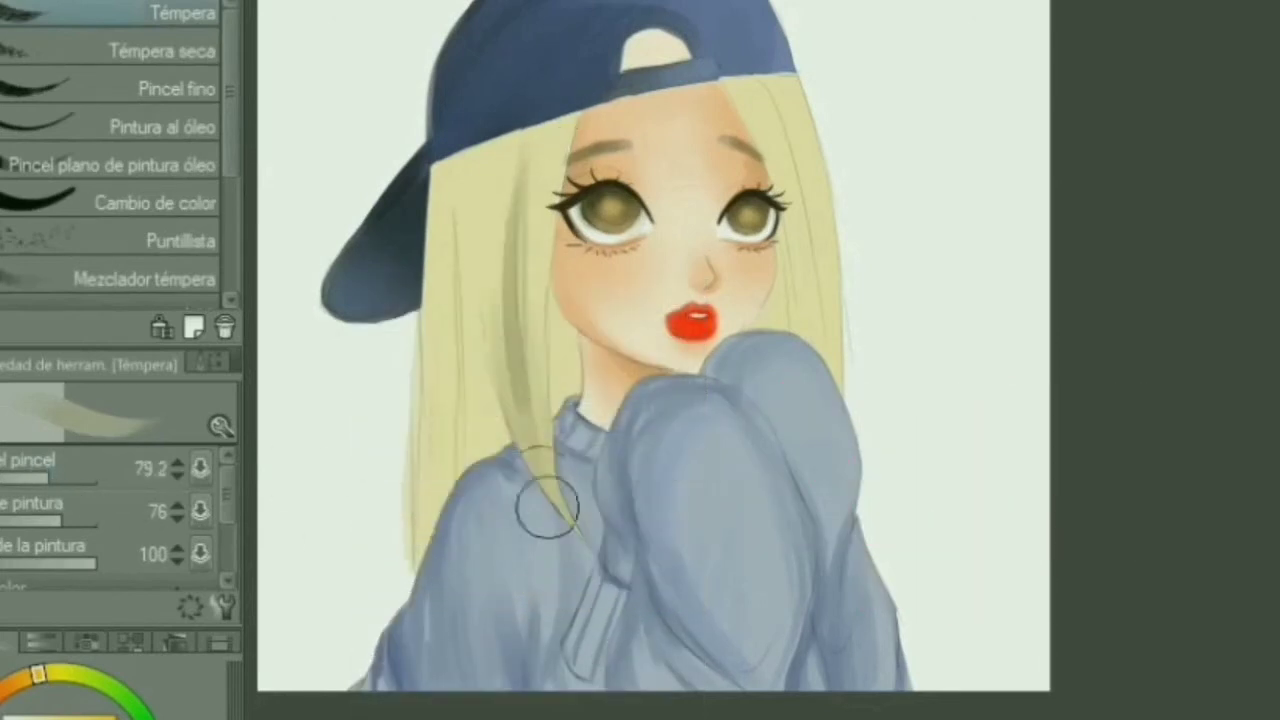
mouse_move(493, 180)
left_mouse_down()
mouse_move(511, 427)
mouse_move(480, 296)
mouse_move(542, 537)
left_mouse_up()
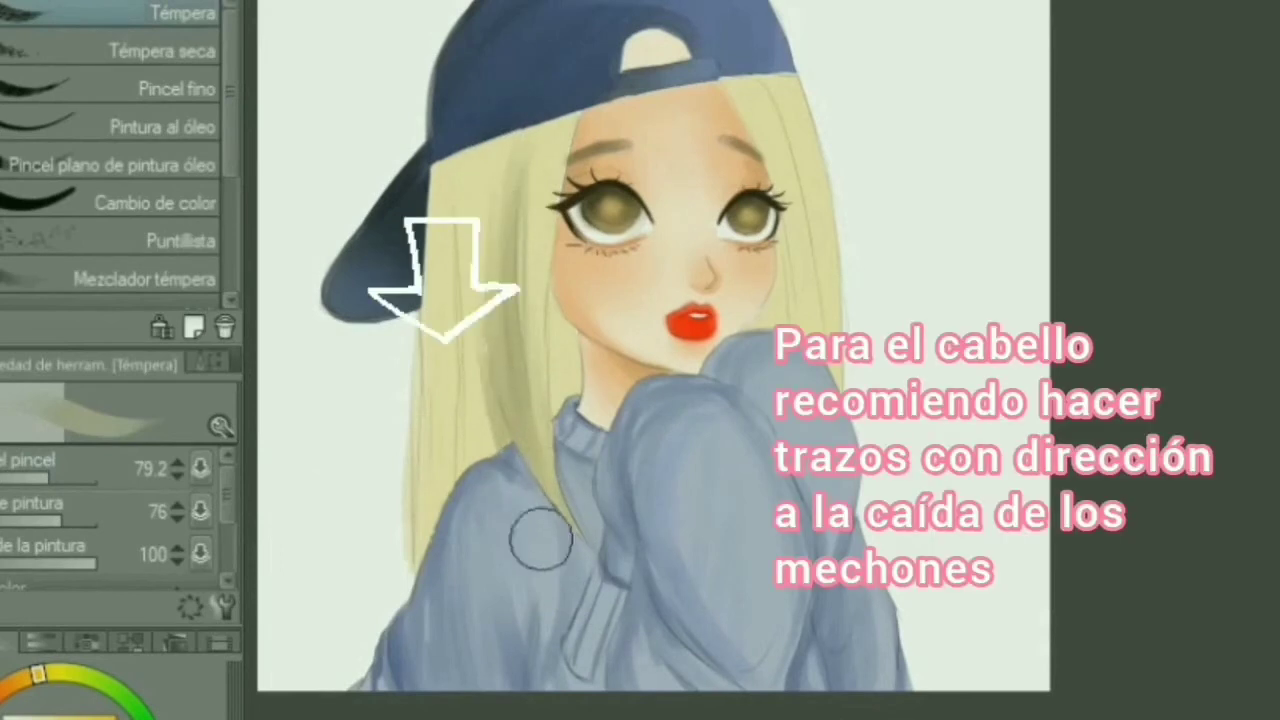
left_click_drag(477, 169, 512, 472)
left_click_drag(495, 420, 507, 498)
mouse_move(474, 255)
left_mouse_down()
mouse_move(477, 469)
mouse_move(472, 456)
left_mouse_up()
left_click_drag(468, 228, 494, 587)
left_click_drag(486, 386, 478, 544)
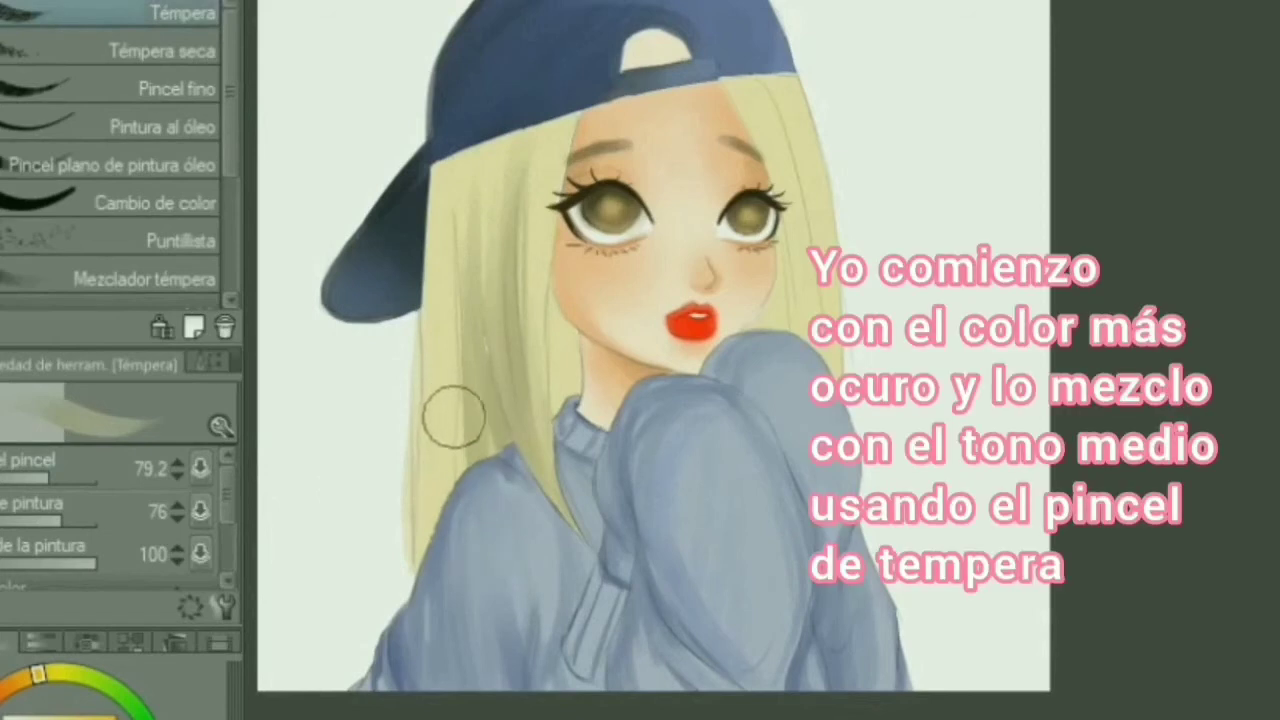
Step: Extend the darker strands down the outer edge and lower ends of the hair on the cap-brim side
left_click_drag(454, 417, 452, 502)
mouse_move(454, 451)
left_mouse_down()
mouse_move(432, 573)
mouse_move(443, 652)
left_mouse_up()
mouse_move(438, 396)
left_mouse_down()
mouse_move(459, 606)
mouse_move(471, 490)
left_mouse_up()
mouse_move(443, 300)
left_mouse_down()
mouse_move(423, 423)
mouse_move(423, 575)
left_mouse_up()
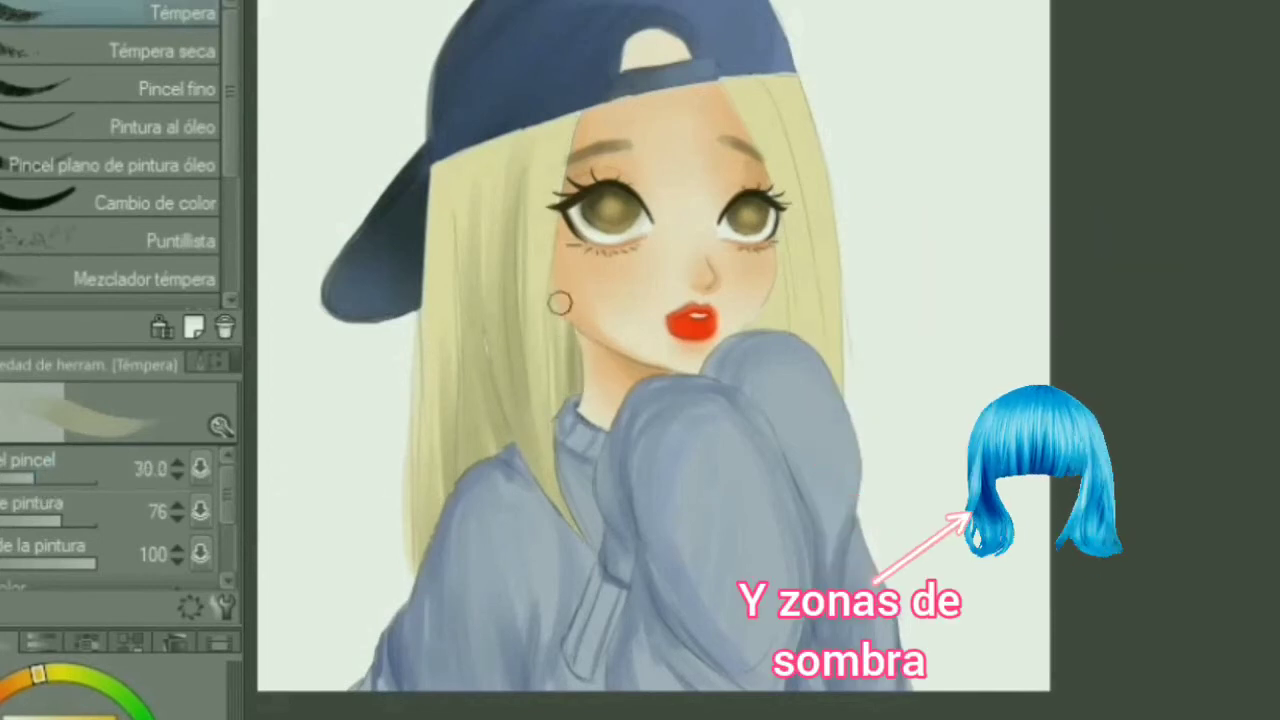
Step: Shade the hair on the far side of the face from the cap downward with Témpera, at sizes 79.2 and 41.5
key("]")
left_click_drag(737, 97, 809, 409)
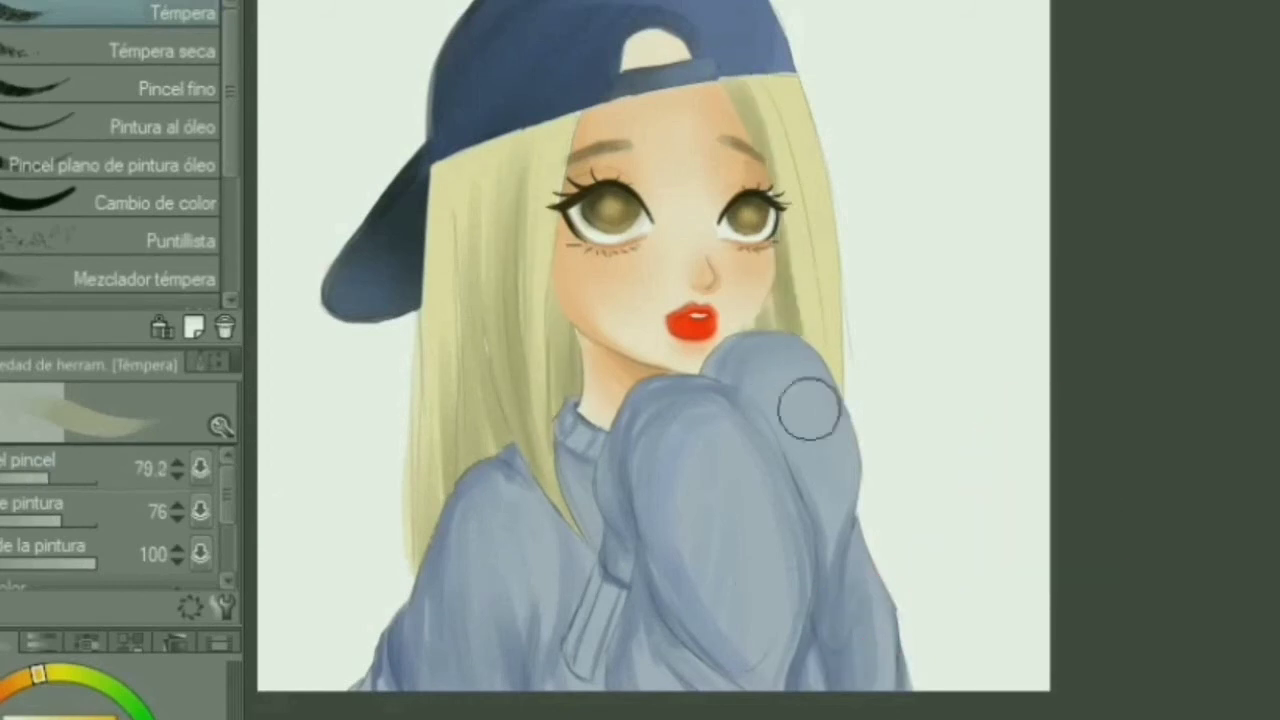
key("[")
left_click_drag(795, 160, 838, 380)
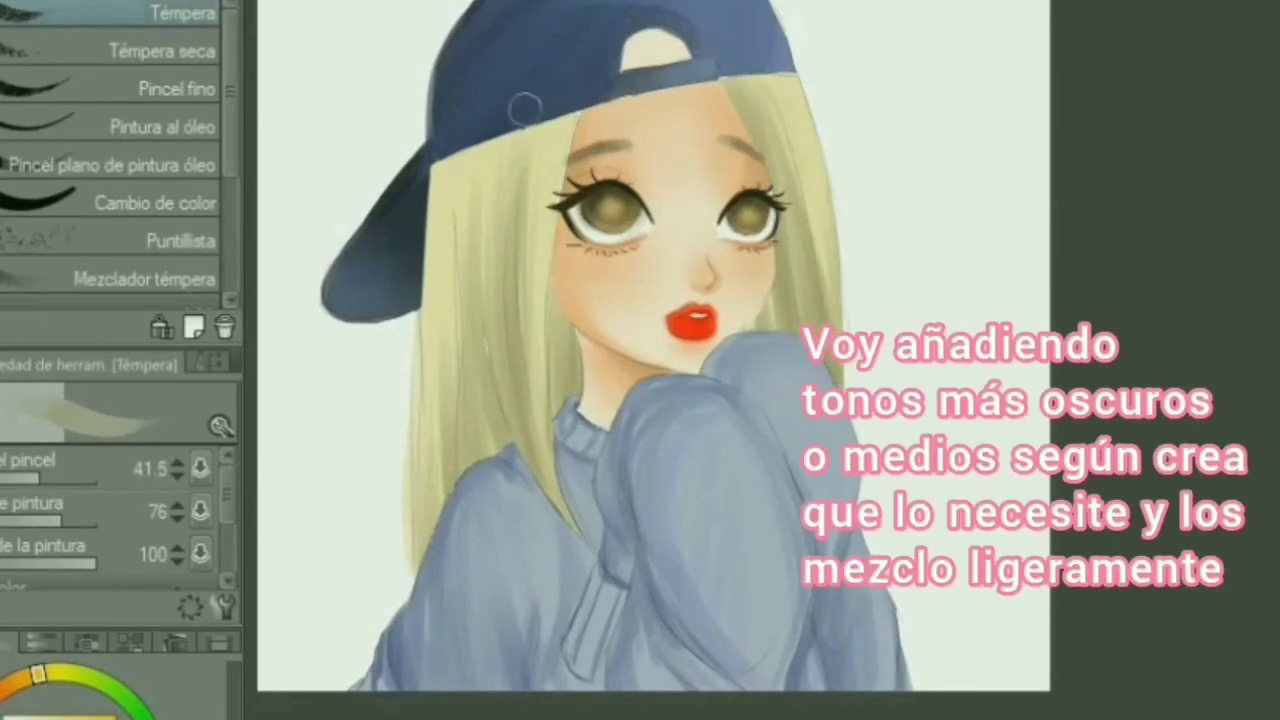
Step: Darken the hair roots under the cap, the hair in the cap opening and the lower strands, refining with Témpera size 30
left_click_drag(492, 158, 489, 304)
key("]")
left_click_drag(528, 132, 530, 180)
key("[")
left_click_drag(638, 42, 653, 52)
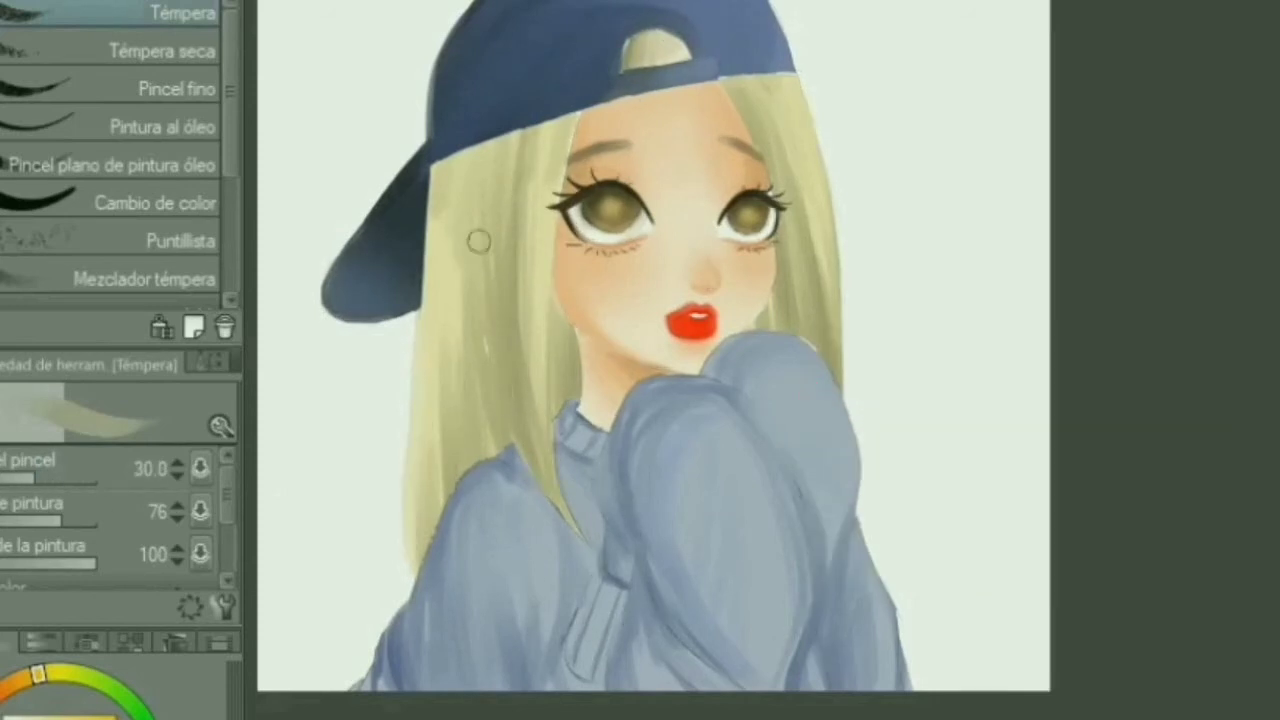
left_click_drag(480, 370, 480, 450)
left_click_drag(433, 345, 411, 562)
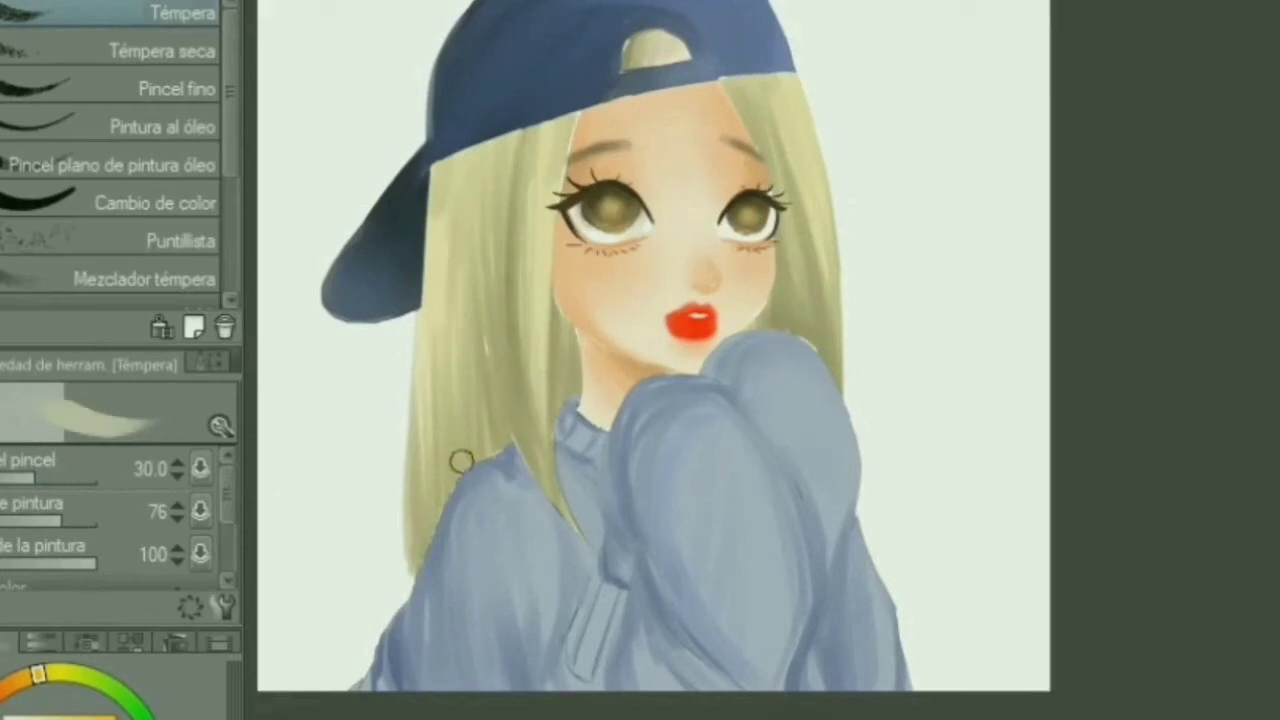
Step: Adjust the Pintura al óleo brush and paint light strands through the long hair beside the face
left_click(160, 127)
mouse_move(227, 480)
left_mouse_down()
mouse_move(229, 513)
mouse_move(227, 478)
mouse_move(221, 503)
left_mouse_up()
left_click(124, 548)
left_click(14, 480)
left_click_drag(95, 535, 4, 538)
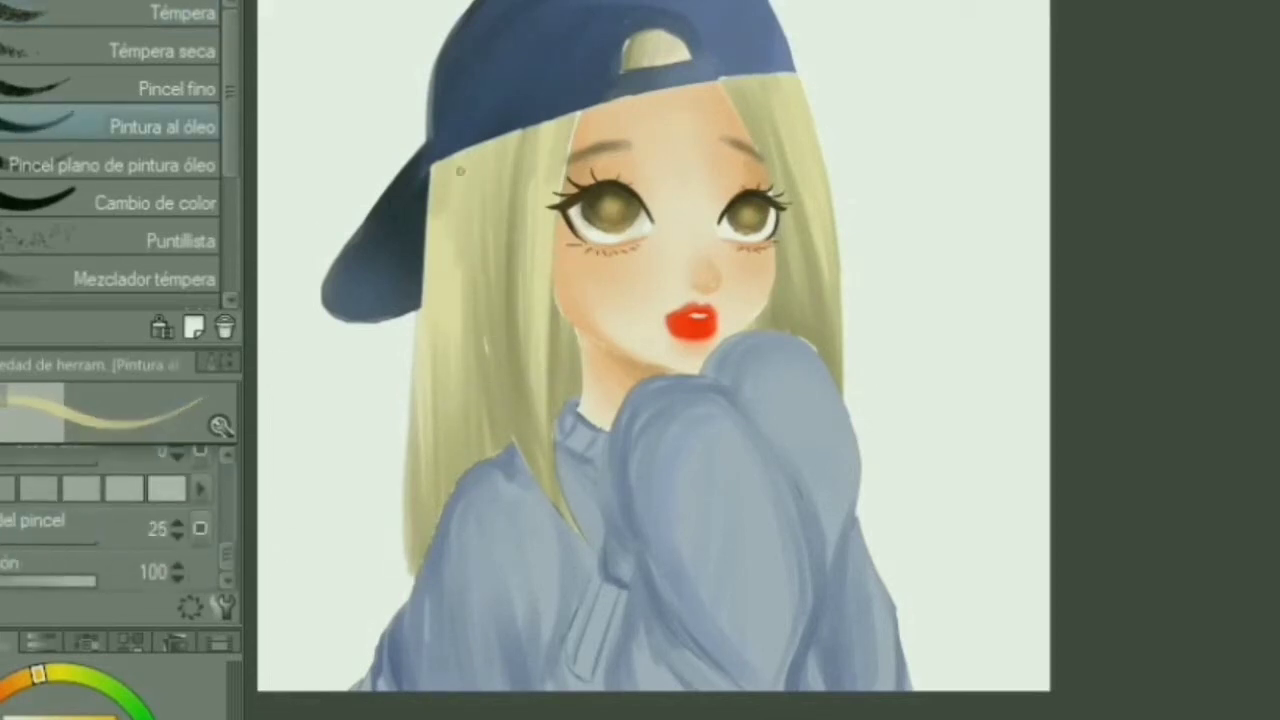
left_click_drag(226, 503, 226, 478)
left_click(44, 479)
left_click_drag(446, 215, 437, 463)
left_click_drag(463, 266, 466, 432)
left_click_drag(524, 304, 530, 420)
left_click_drag(449, 222, 449, 342)
Step: Readjust the Pintura al óleo brush size and add fine light strands on both sides of the hair
left_click(227, 546)
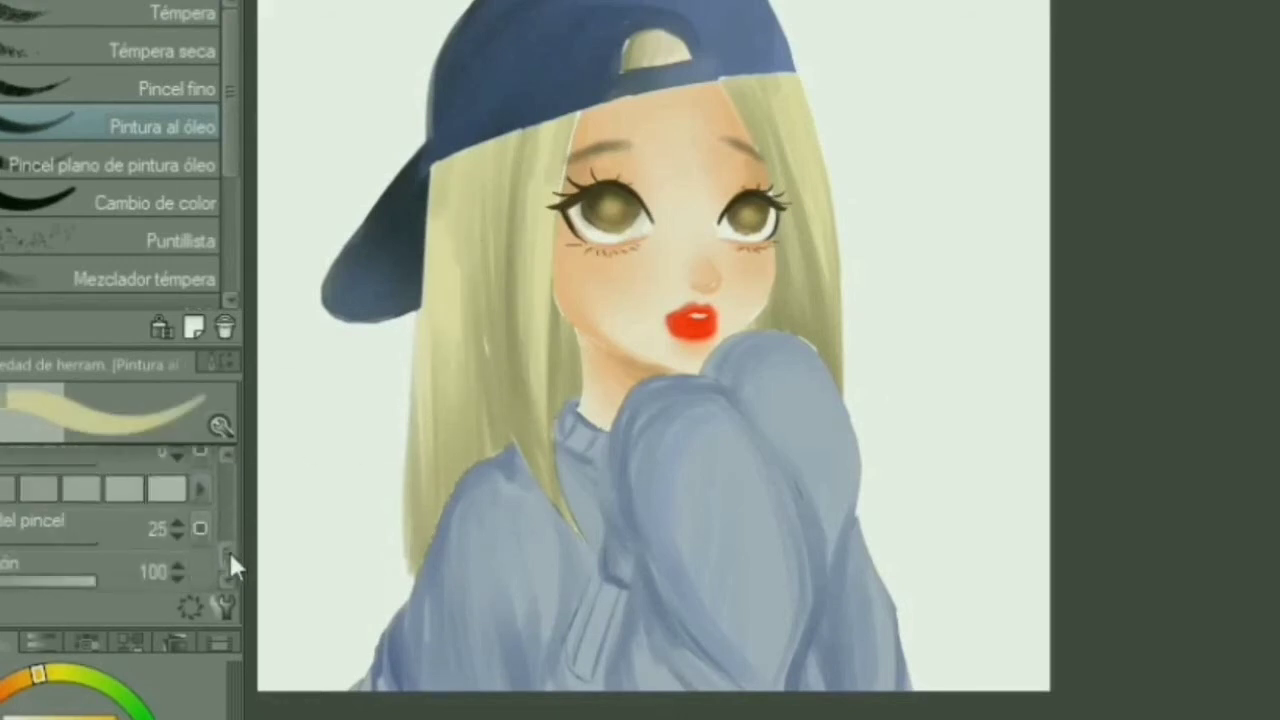
left_click(70, 541)
left_click_drag(227, 503, 227, 478)
left_click(38, 479)
left_click(23, 479)
left_click_drag(447, 246, 448, 334)
left_click_drag(537, 400, 552, 504)
mouse_move(530, 284)
left_mouse_down()
mouse_move(538, 456)
mouse_move(496, 460)
left_mouse_up()
left_click_drag(780, 136, 832, 354)
Step: Sample a hair tone, set Témpera to size 63.8 with paint amount 100, and deepen the shadow strands beside the face
key("b")
key("h")
left_click_drag(373, 533, 383, 549)
key("i")
left_click(534, 410)
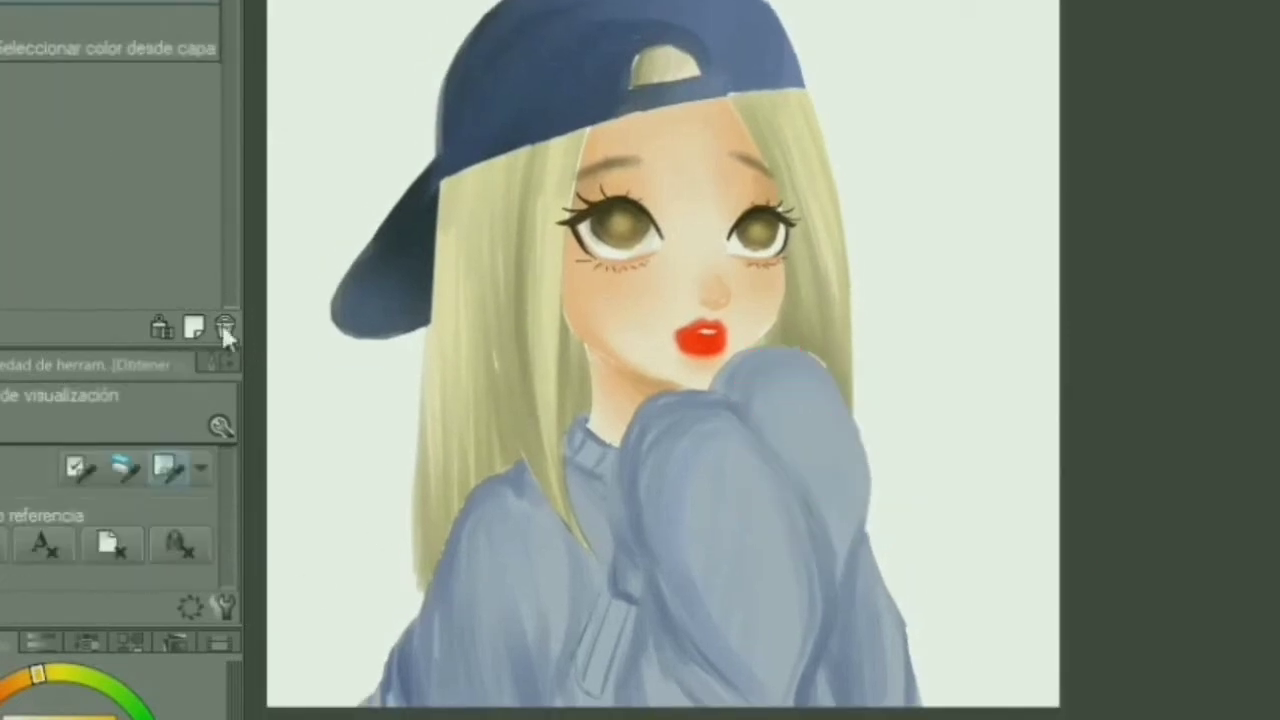
key("b")
left_click(96, 521)
left_click_drag(508, 165, 518, 410)
left_click(45, 479)
mouse_move(508, 182)
left_mouse_down()
mouse_move(516, 450)
mouse_move(553, 496)
left_mouse_up()
left_click_drag(551, 380, 577, 472)
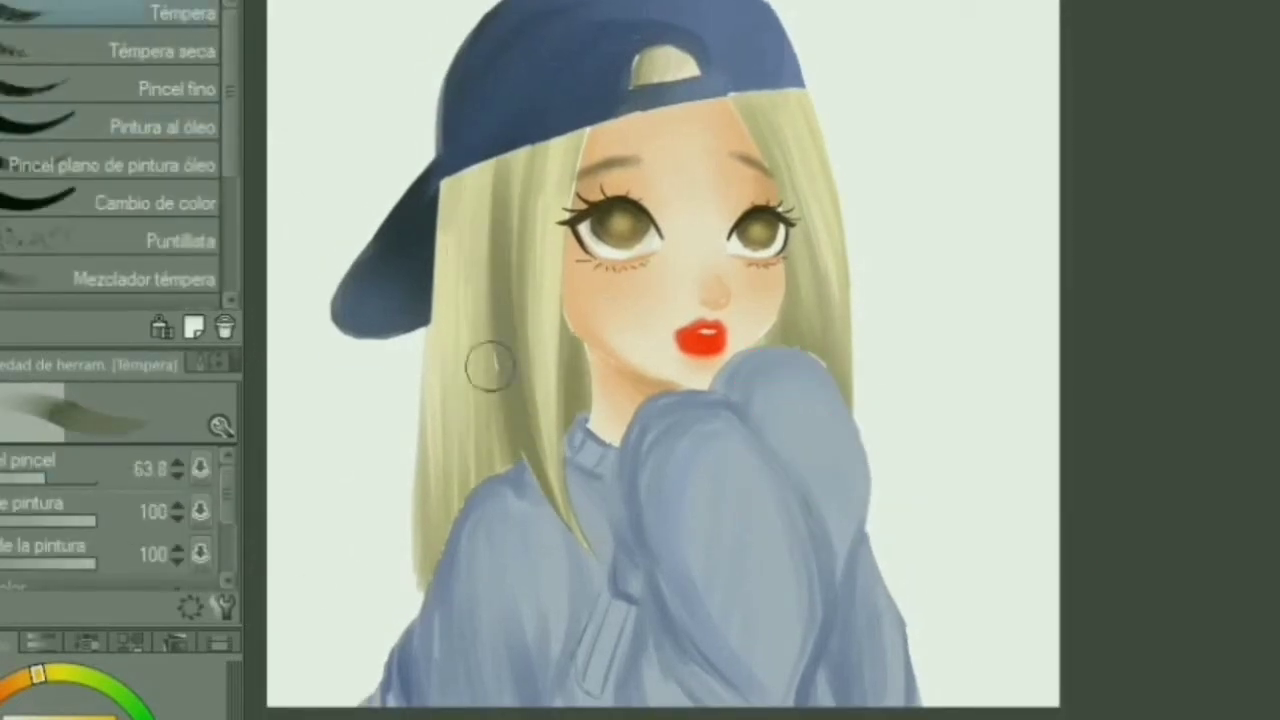
Step: Blend the dark tone into the outer strands, the far-side hair and the lock next to the neck
left_click_drag(482, 295, 480, 490)
left_click_drag(440, 410, 459, 675)
left_click_drag(466, 208, 477, 537)
left_click_drag(766, 132, 777, 363)
left_click_drag(577, 405, 578, 332)
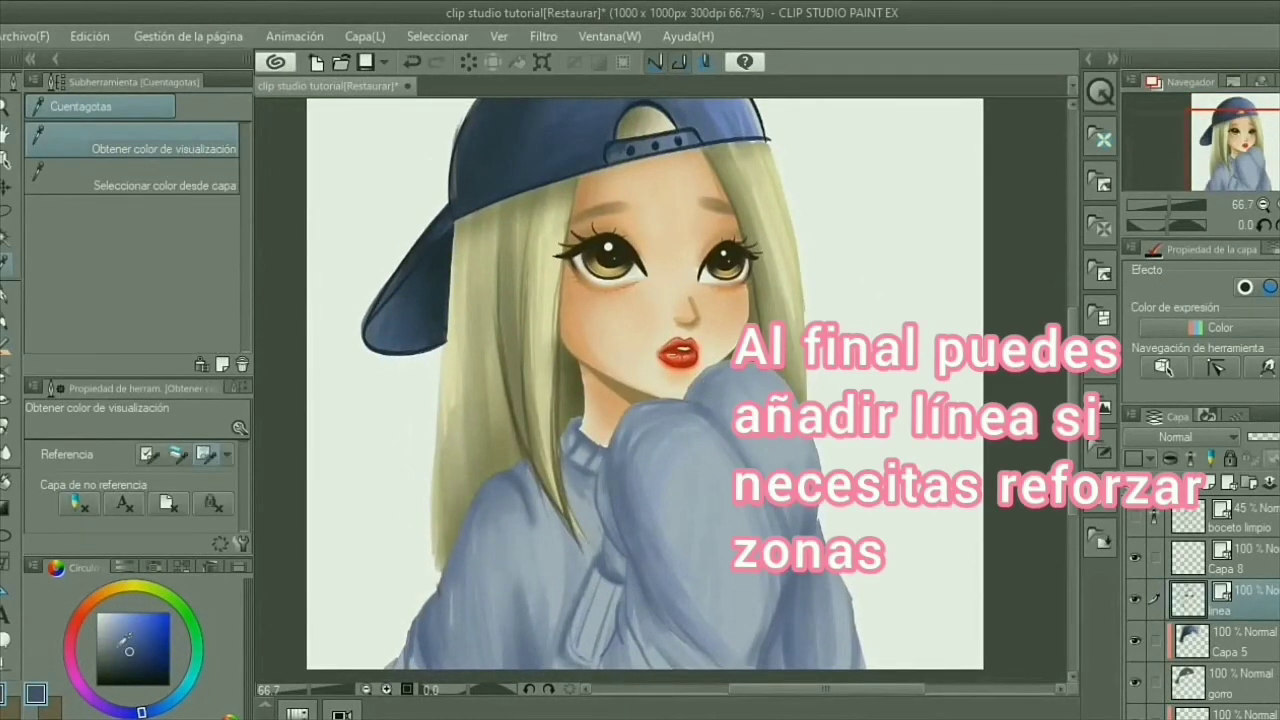
Step: Outline the sweater collar on the linea layer in a similar blue with Témpera at size 13.4
left_click(5, 345)
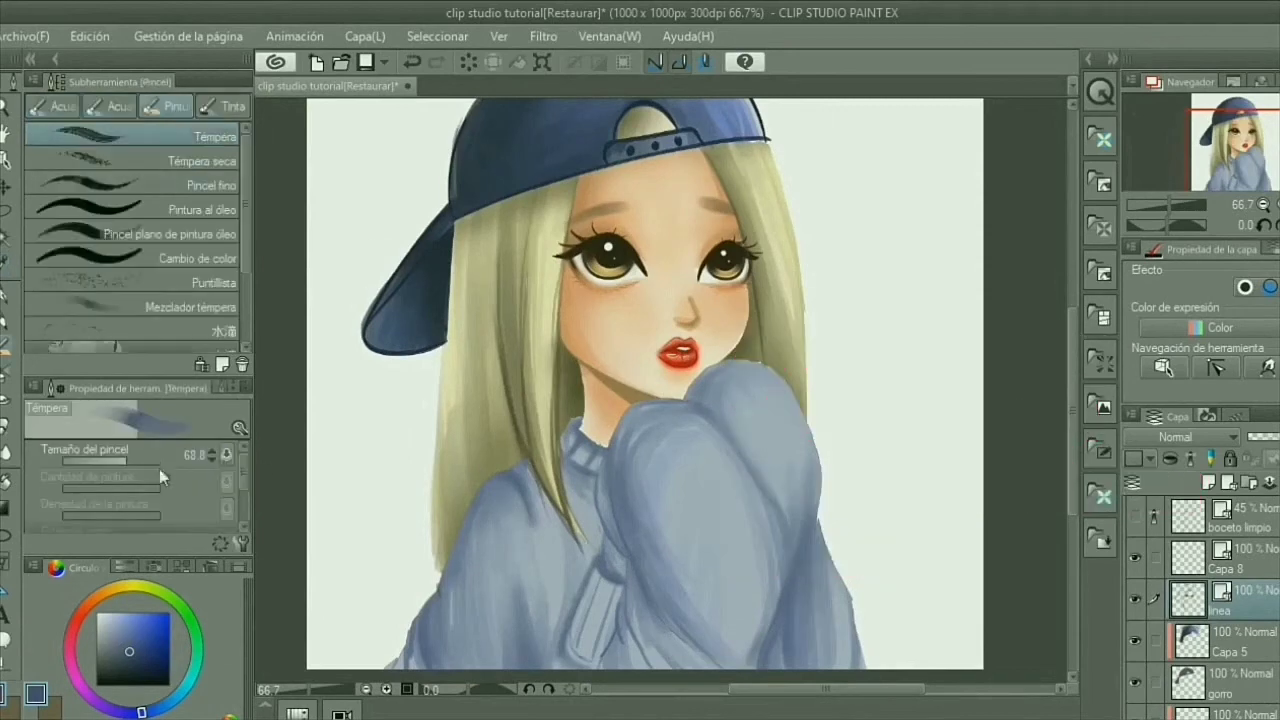
key("bracketleft")
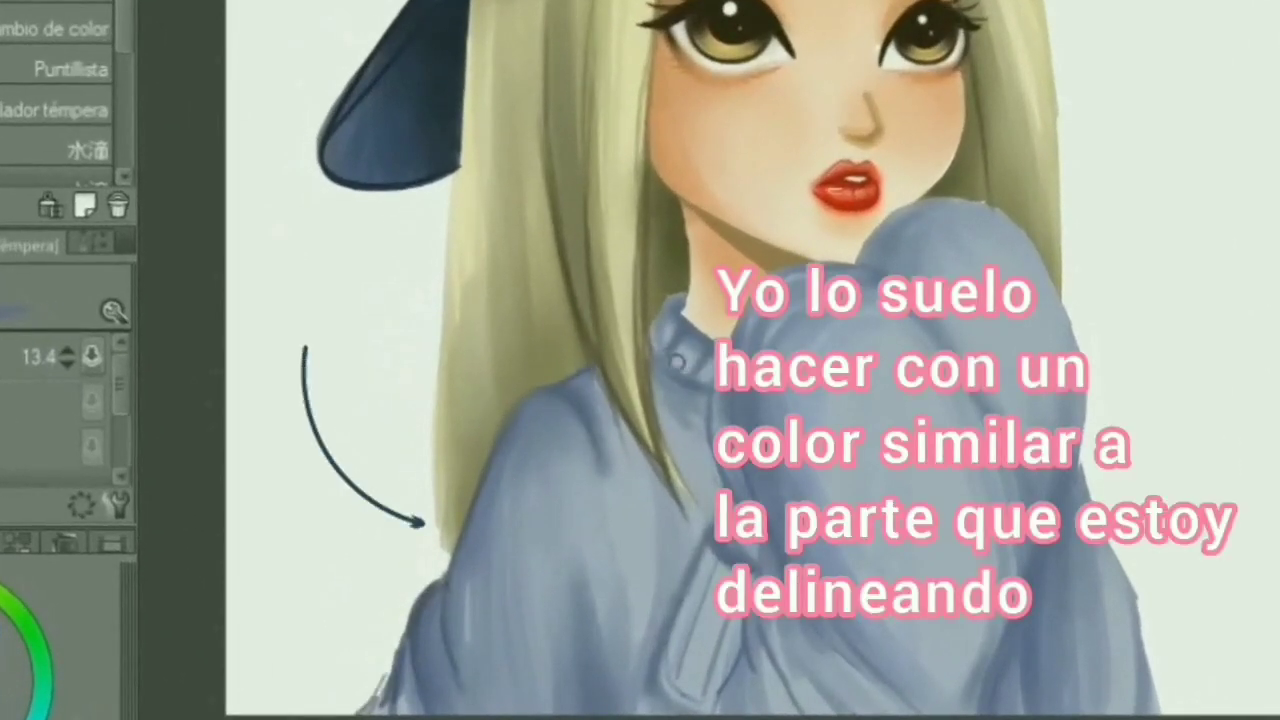
left_click_drag(686, 316, 728, 340)
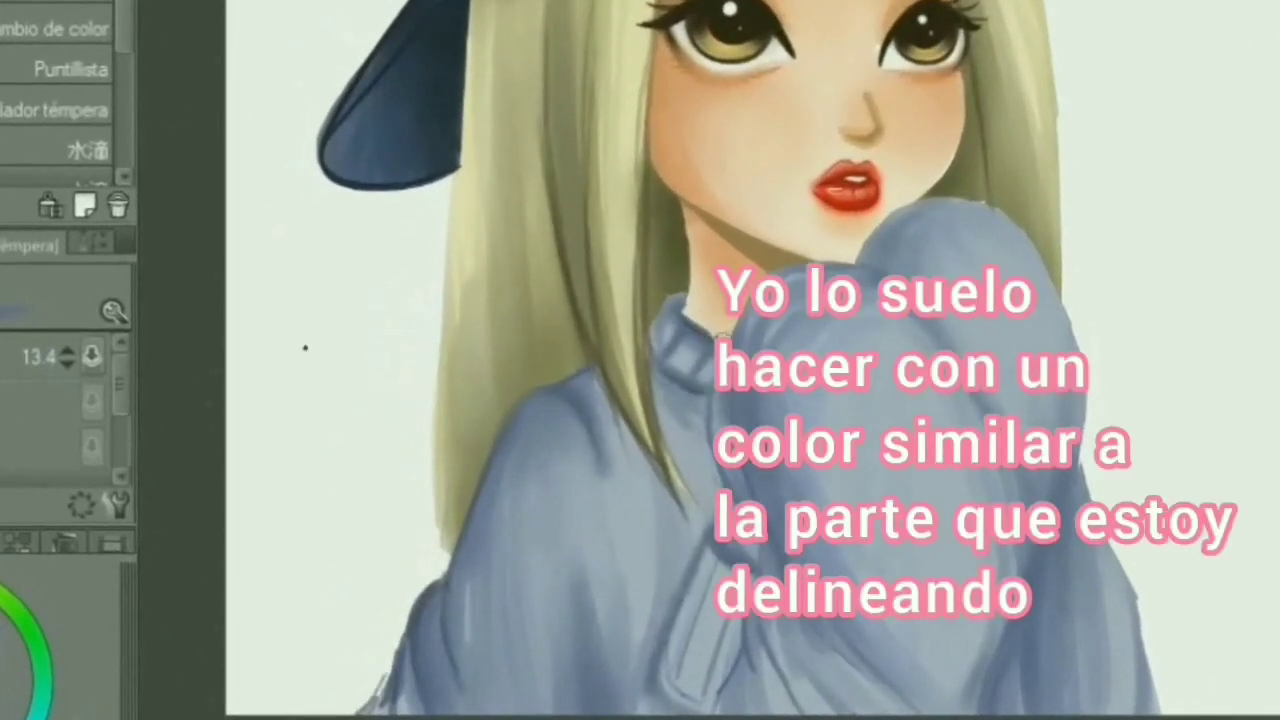
left_click_drag(656, 316, 676, 294)
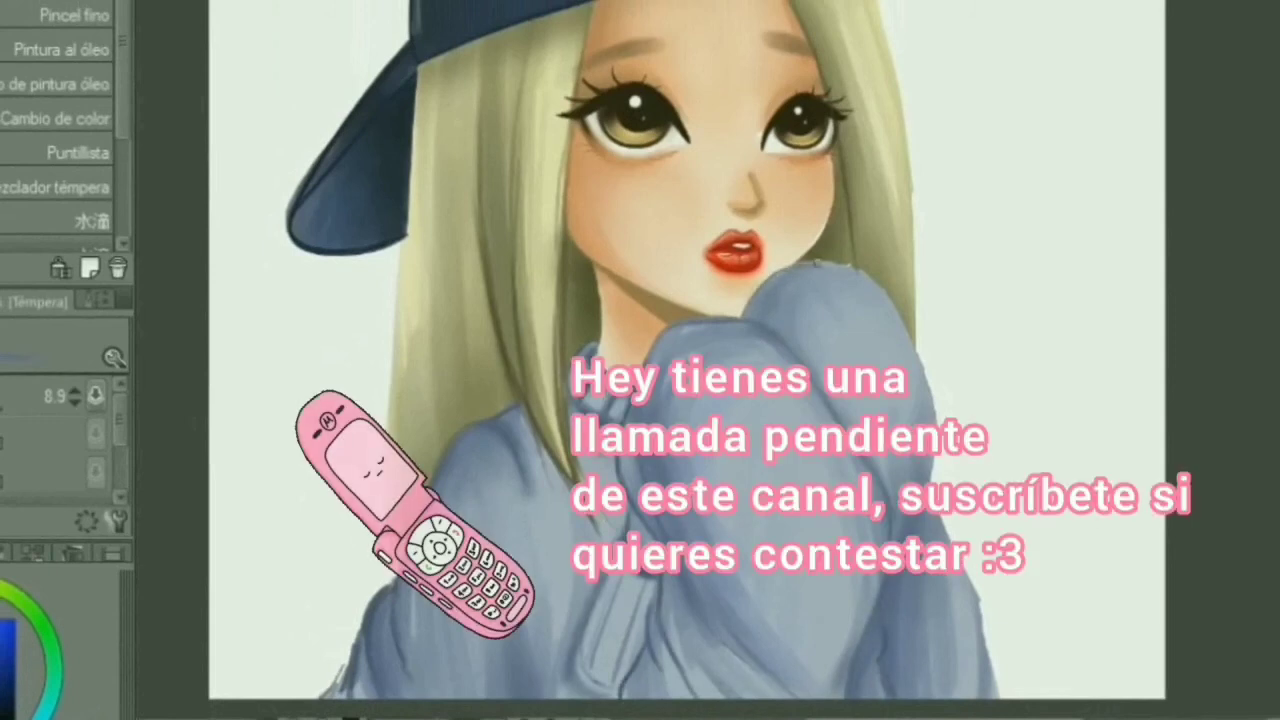
Step: Outline the sweater's outer sleeve edge and the hanging cord with Témpera, at sizes 8.9 and 14.9
mouse_move(922, 374)
left_mouse_down()
mouse_move(935, 488)
mouse_move(982, 606)
left_mouse_up()
key("bracketright")
left_click_drag(612, 590, 562, 672)
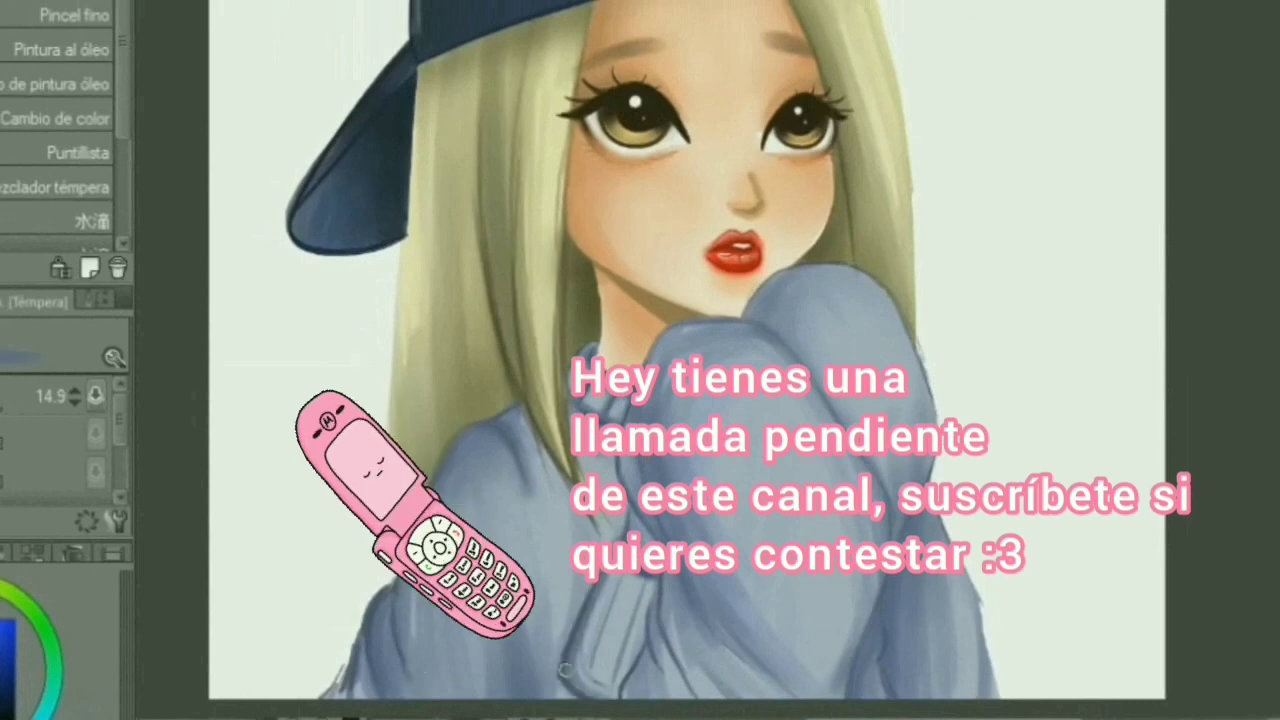
left_click_drag(602, 620, 574, 682)
left_click_drag(644, 618, 608, 673)
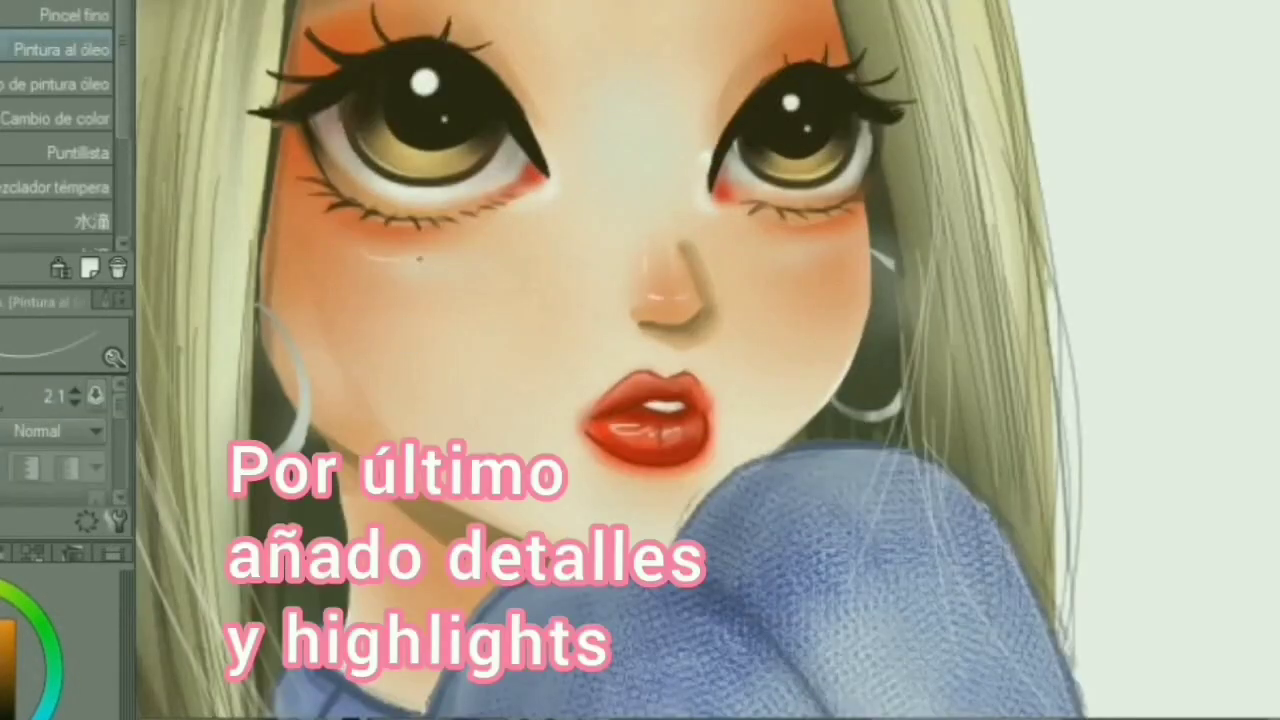
Step: Redo the highlight under the eye and add fine highlights to both cheeks and the nose with Pintura al óleo size 2.1
key("ctrl+z")
left_click_drag(360, 247, 411, 259)
left_click_drag(776, 251, 828, 241)
left_click_drag(645, 241, 648, 273)
left_click_drag(660, 354, 693, 534)
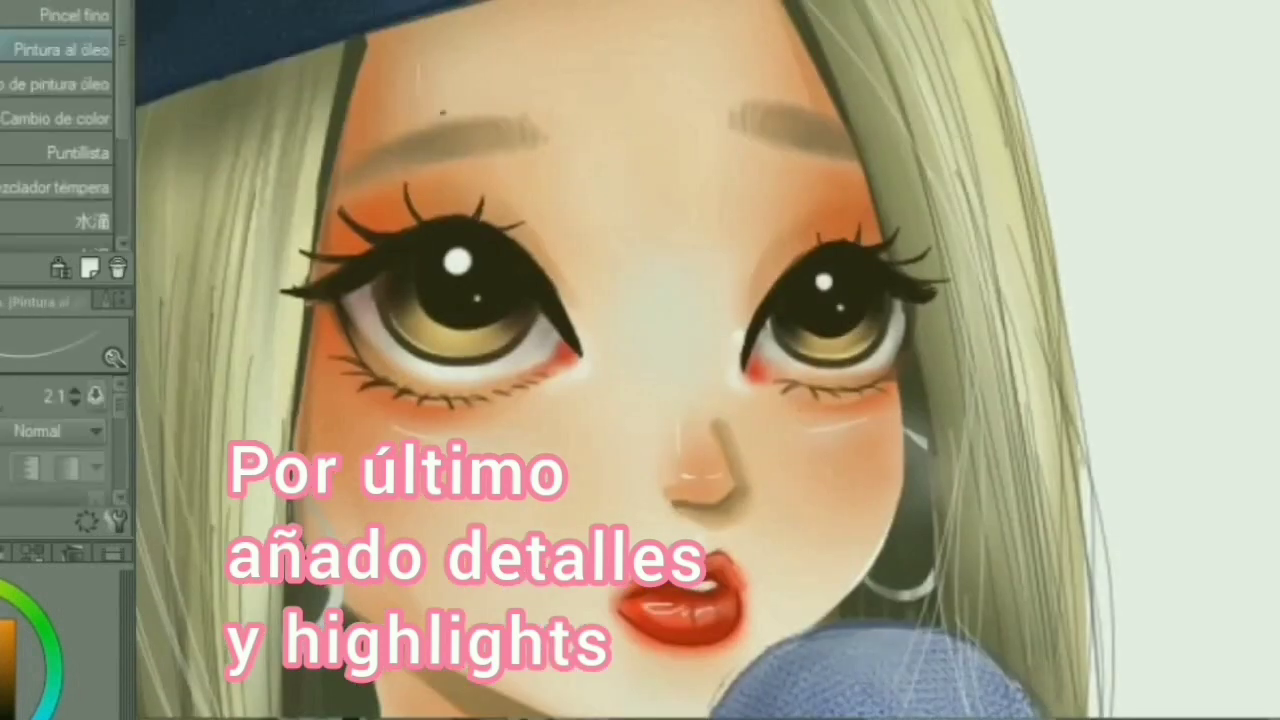
Step: Examine the face highlights, the earrings, the loose hair strands and the sweater's knit texture
key("b")
left_click_drag(121, 404, 121, 418)
key("b")
left_click_drag(609, 674, 643, 374)
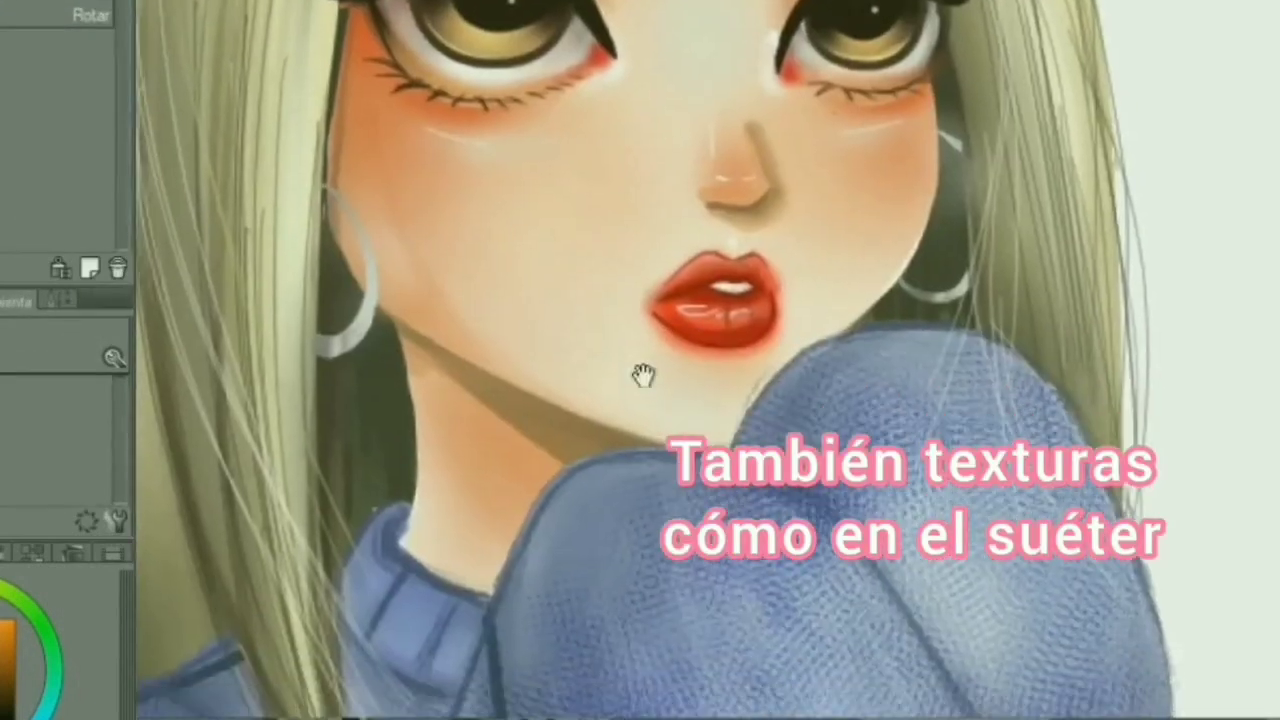
key("ctrl+minus")
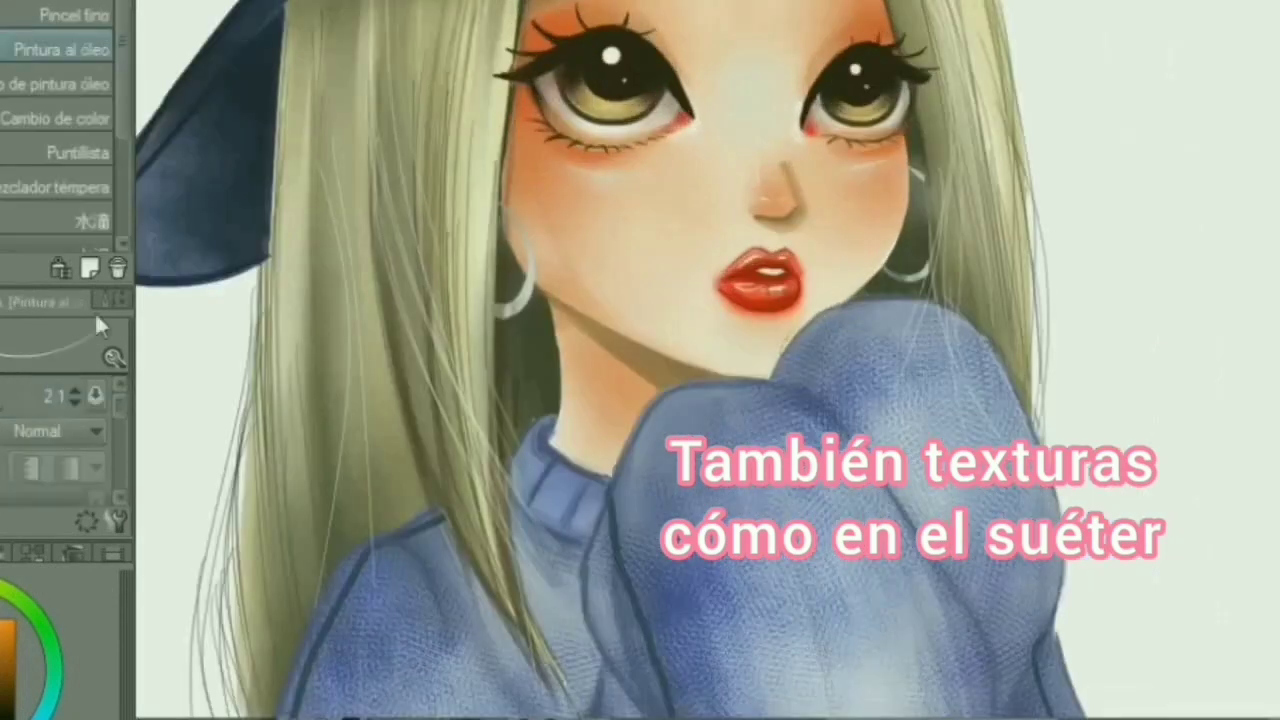
key("bracketright")
key("b")
key("b")
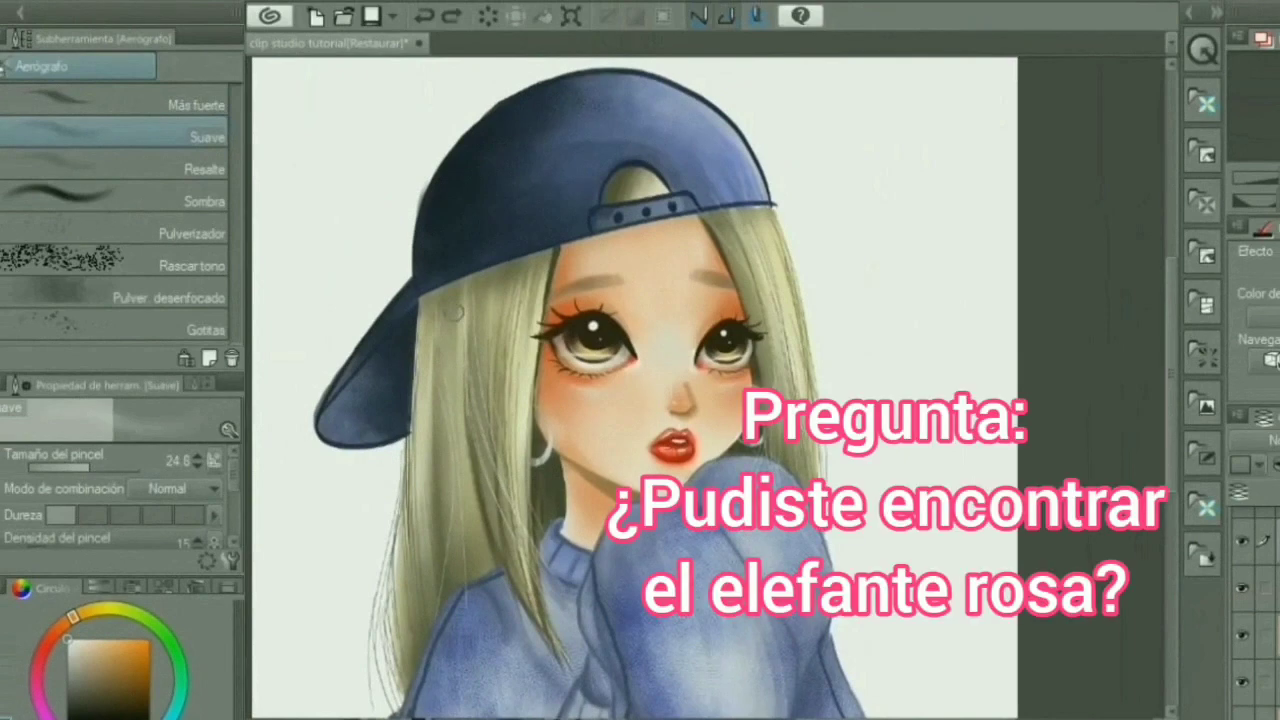
left_click_drag(714, 165, 690, 115)
key("ctrl+z")
left_click_drag(632, 150, 720, 130)
key("ctrl+z")
key("b")
left_click_drag(455, 184, 578, 160)
key("ctrl+z")
key("b")
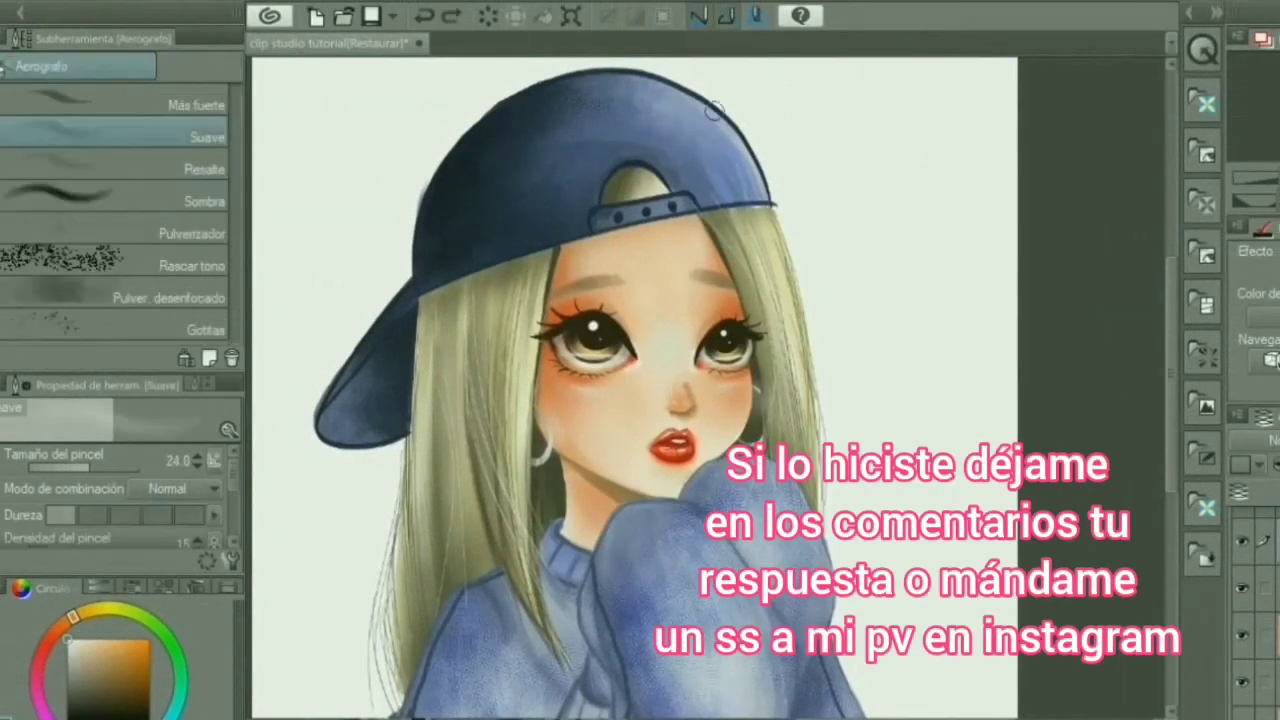
Step: Brush a highlight onto the curved side of the cap with the Suave airbrush at size 24
mouse_move(752, 161)
left_mouse_down()
mouse_move(697, 138)
mouse_move(738, 123)
left_mouse_up()
key("b")
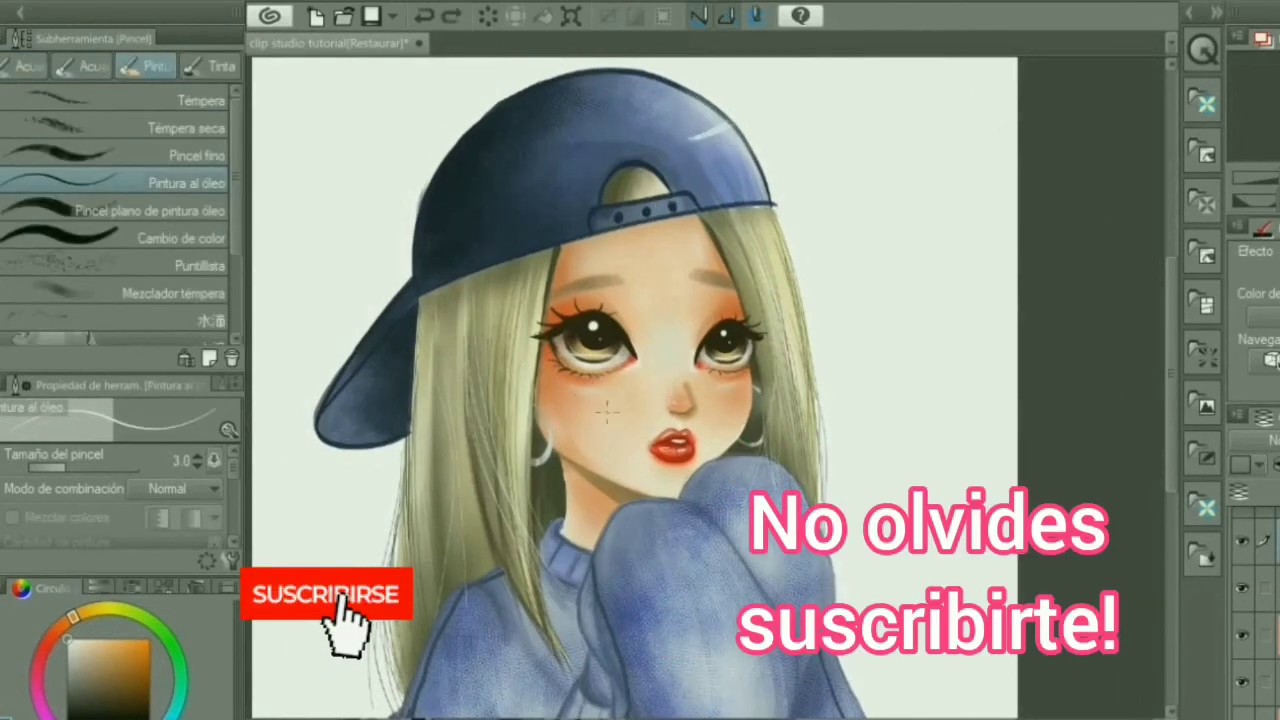
Step: Set up the Suave airbrush at size 4 and select another layer further down the stack for the face details
key("b")
key("b")
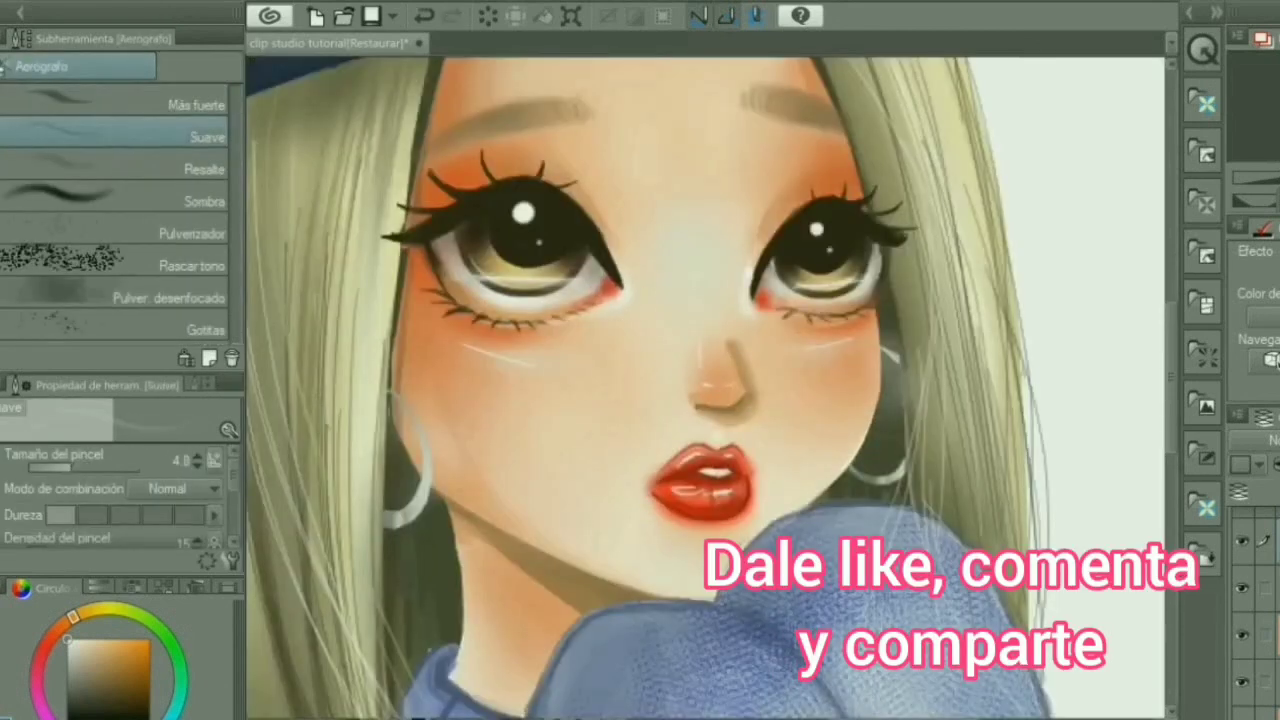
scroll(1260, 612, "down", 5)
left_click(1272, 665)
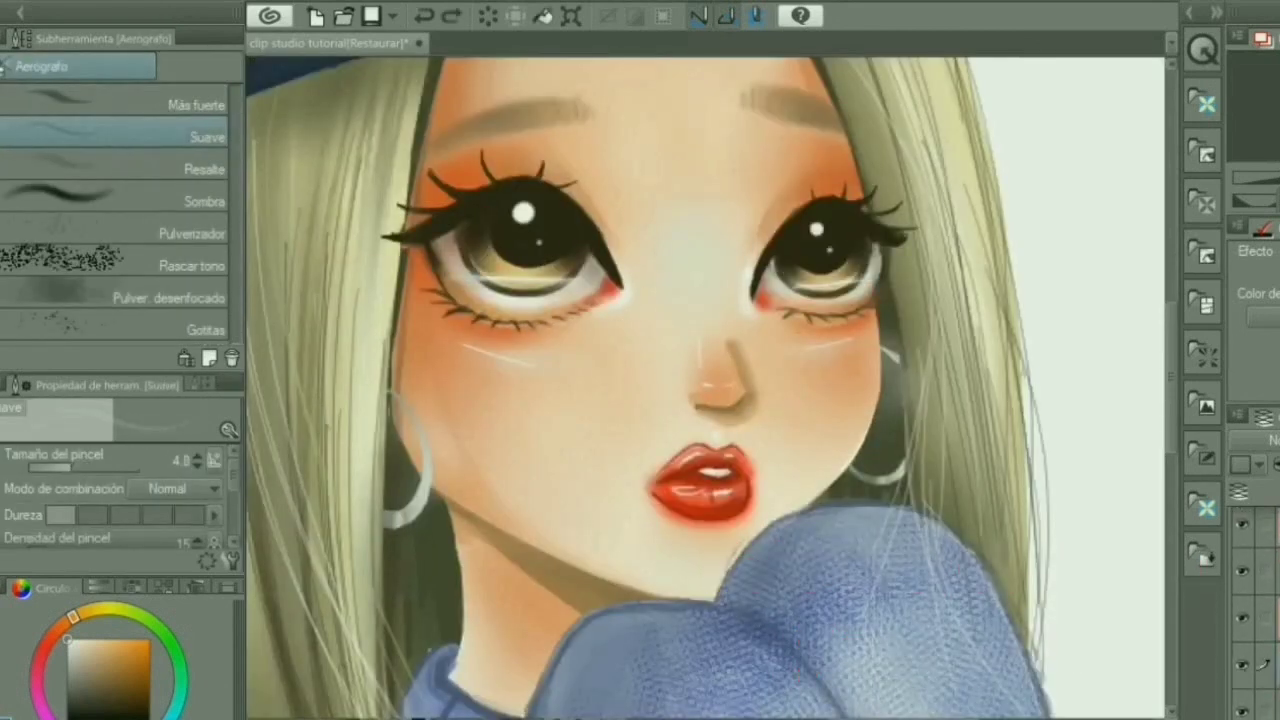